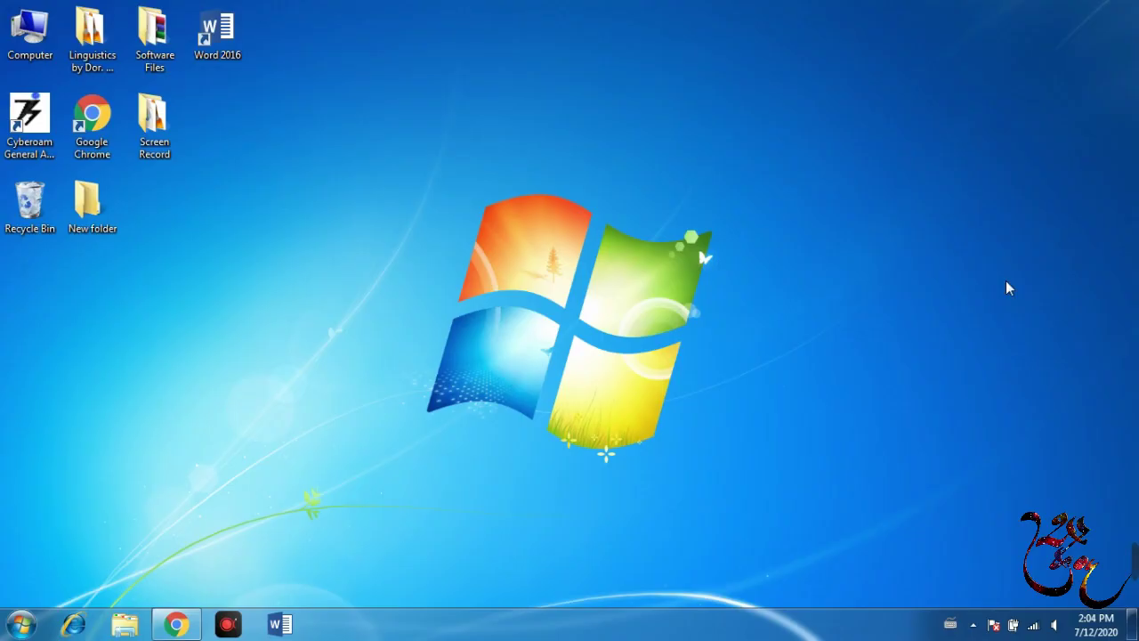
key(super+r)
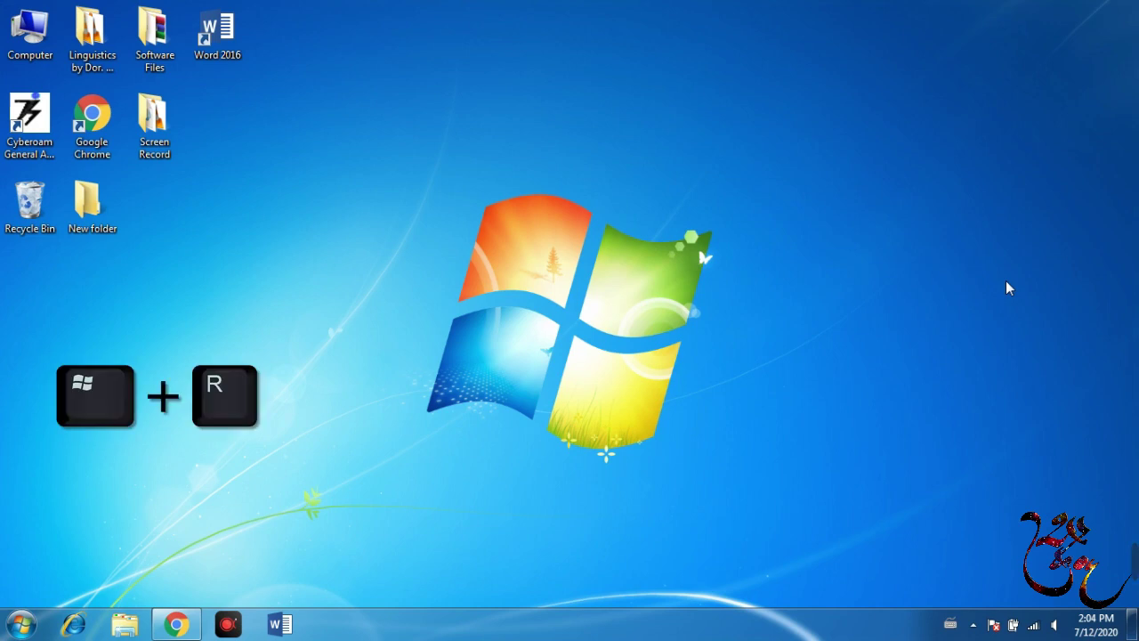
key(super+r)
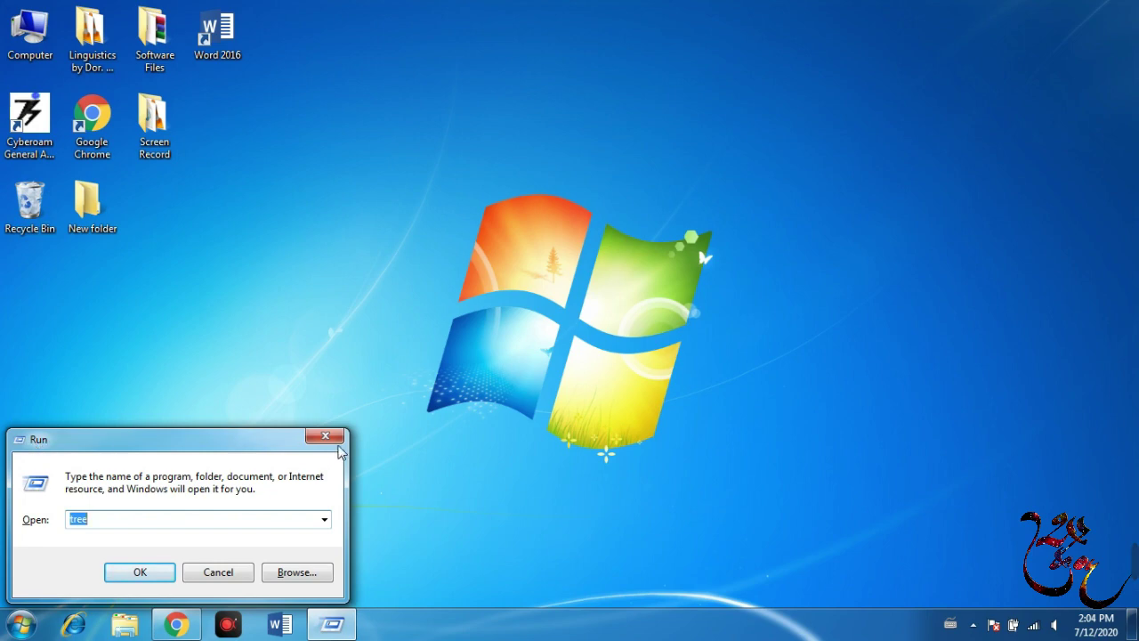
key(Escape)
Search the installed programs for "run" and open the Run dialog
click(19, 624)
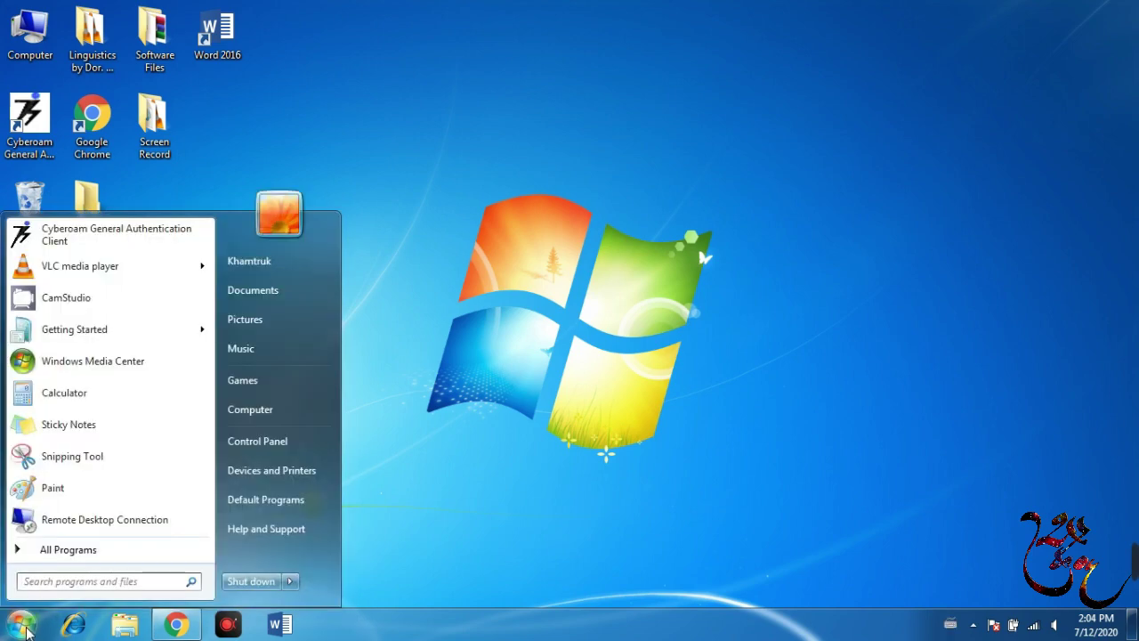
click(147, 581)
text(run)
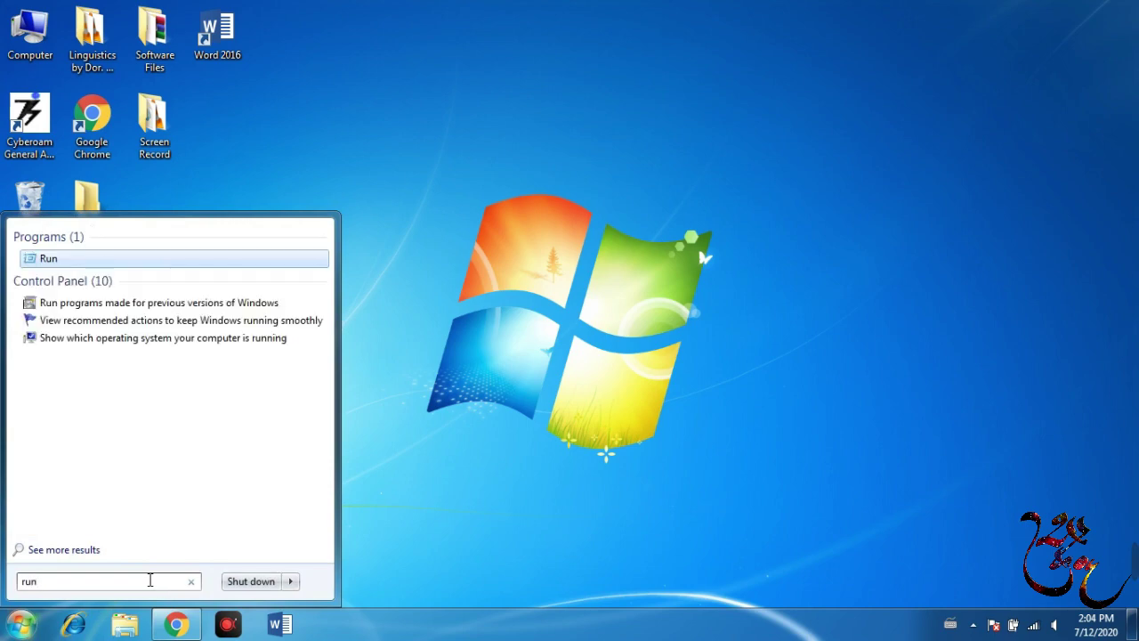
key(Return)
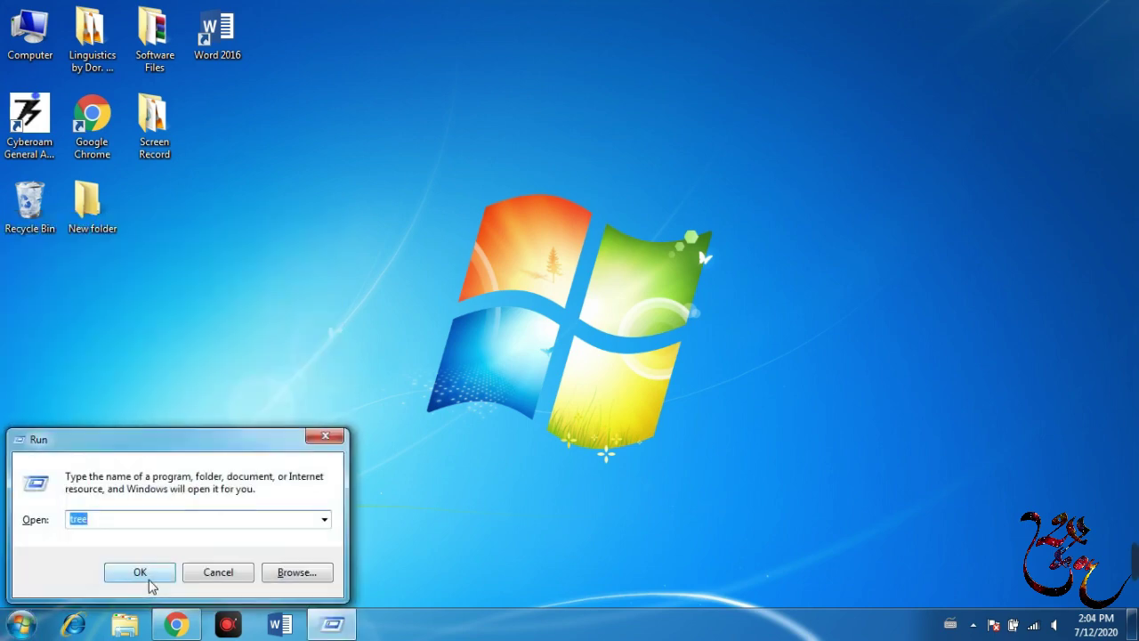
Replace the existing Run entry with cleanmgr and execute it to launch Disk Cleanup
key(BackSpace)
text(clean)
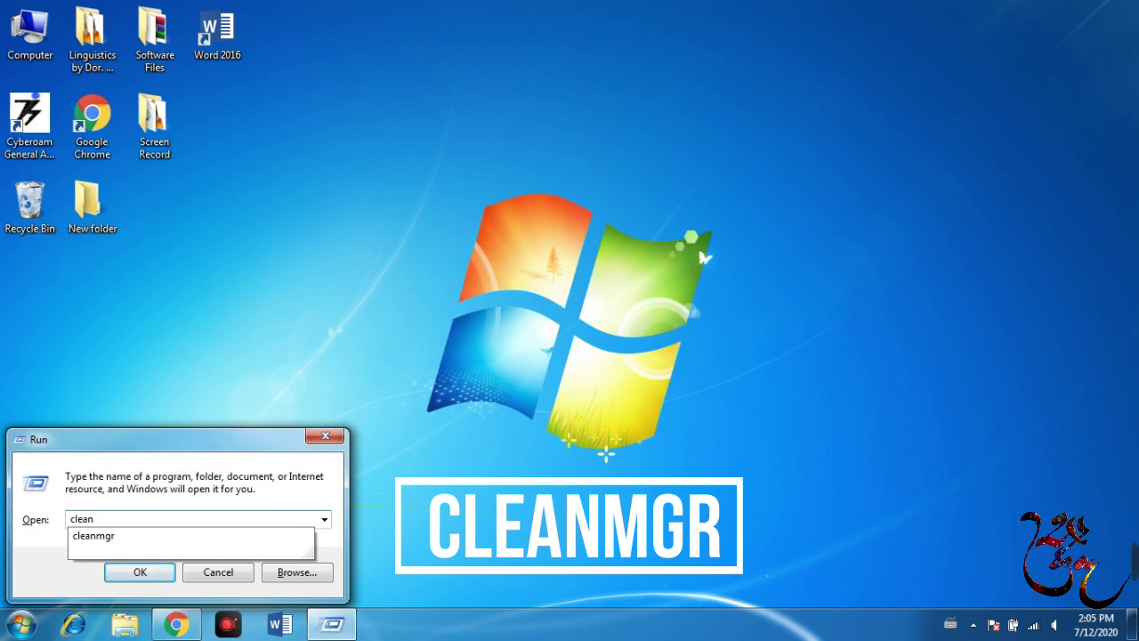
text(mgr)
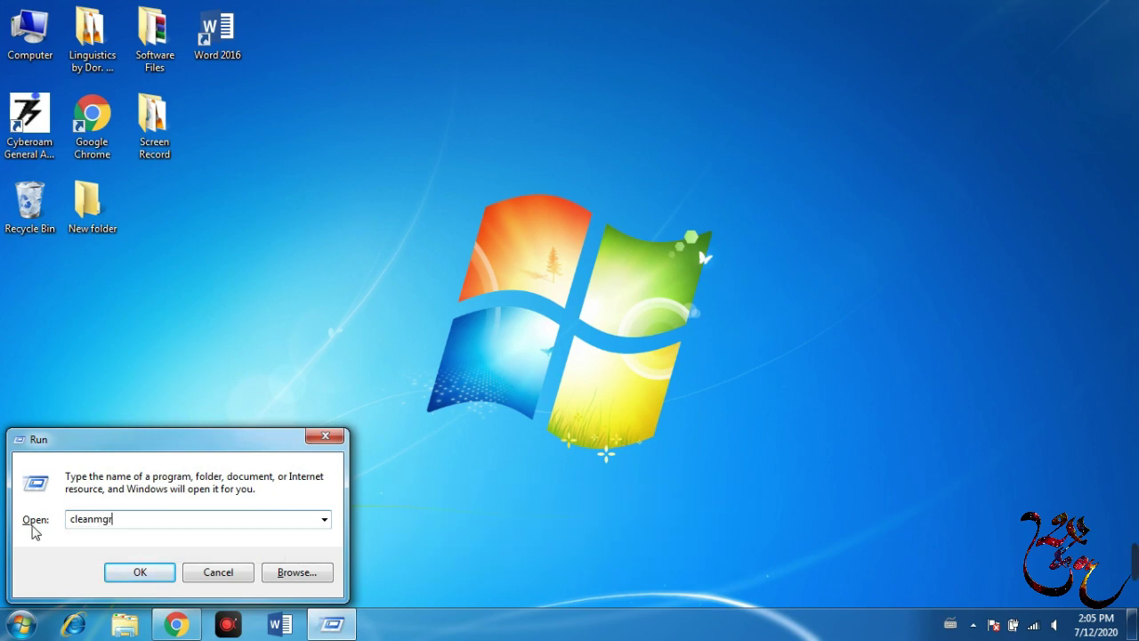
key(Return)
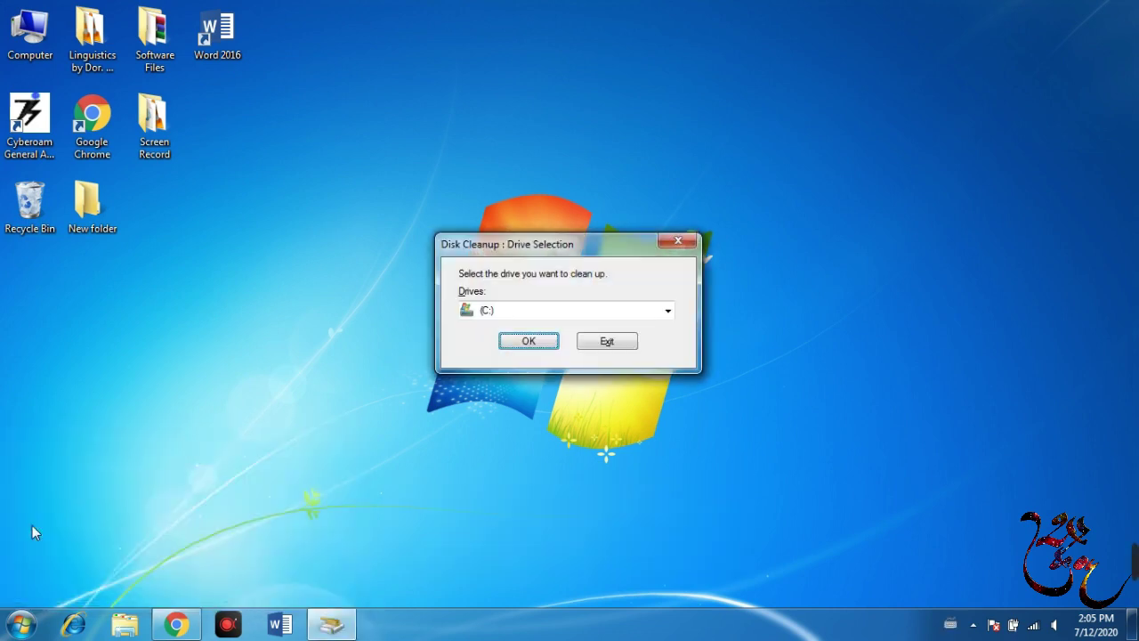
Run Disk Cleanup on drive C: and permanently delete the preselected file categories
click(627, 311)
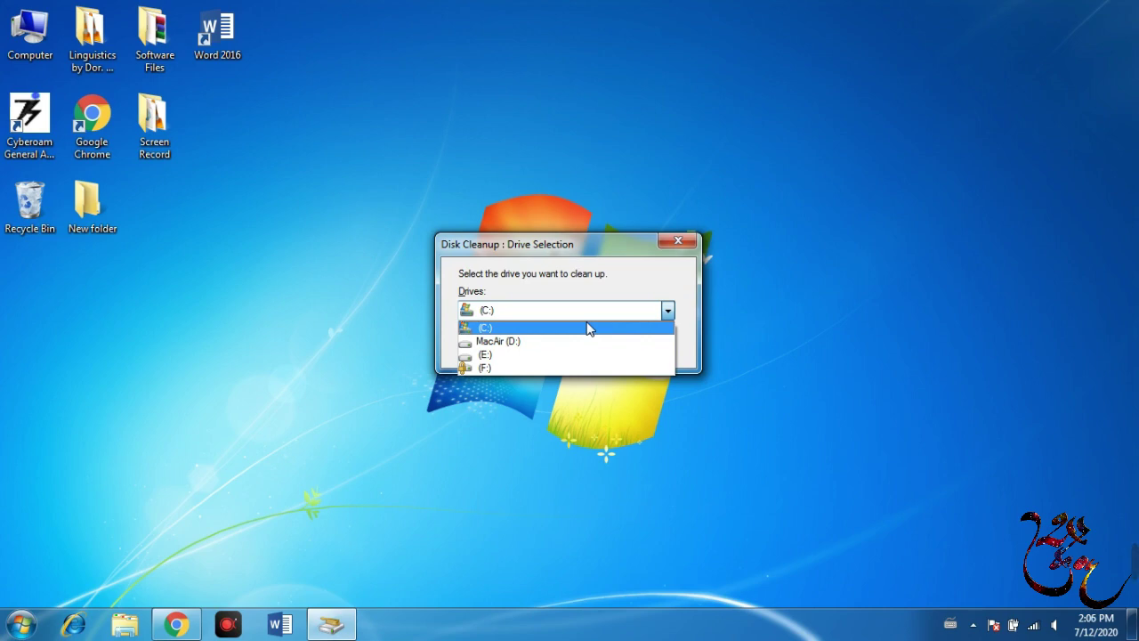
click(587, 329)
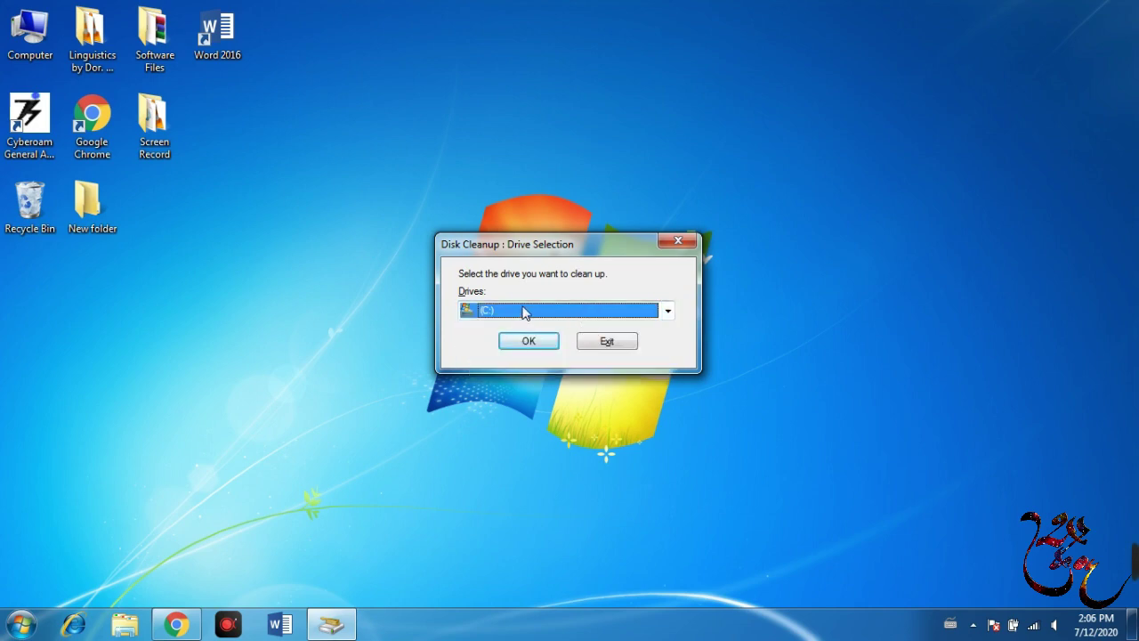
click(528, 341)
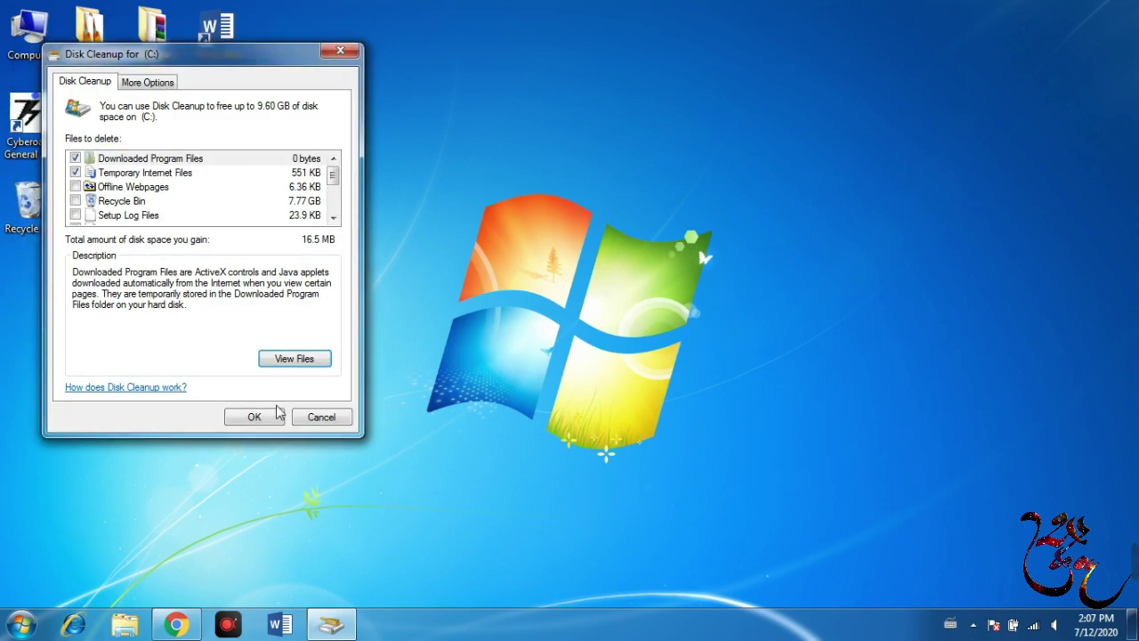
click(274, 417)
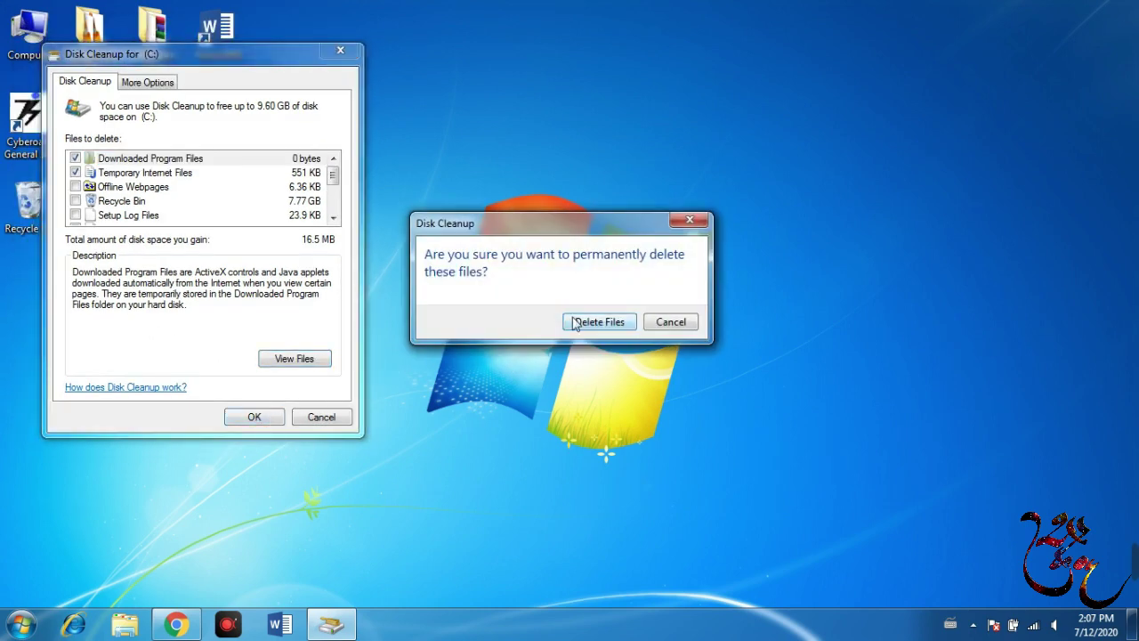
click(573, 322)
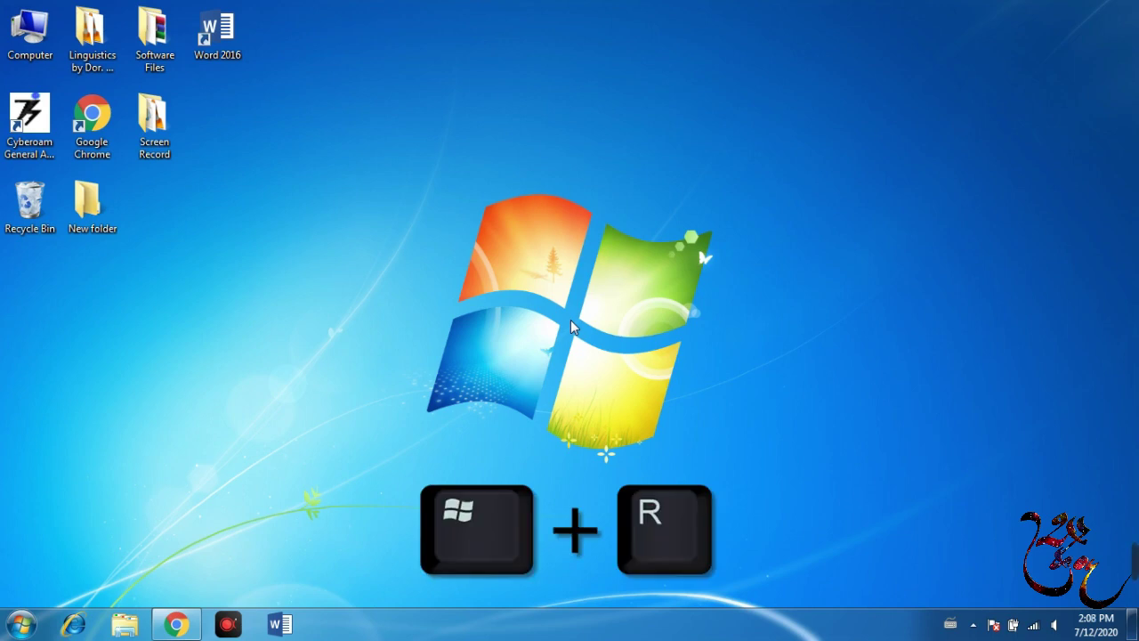
Open the user's temporary files folder by executing %temp% from the Run dialog
key(super+r)
text(%temp)
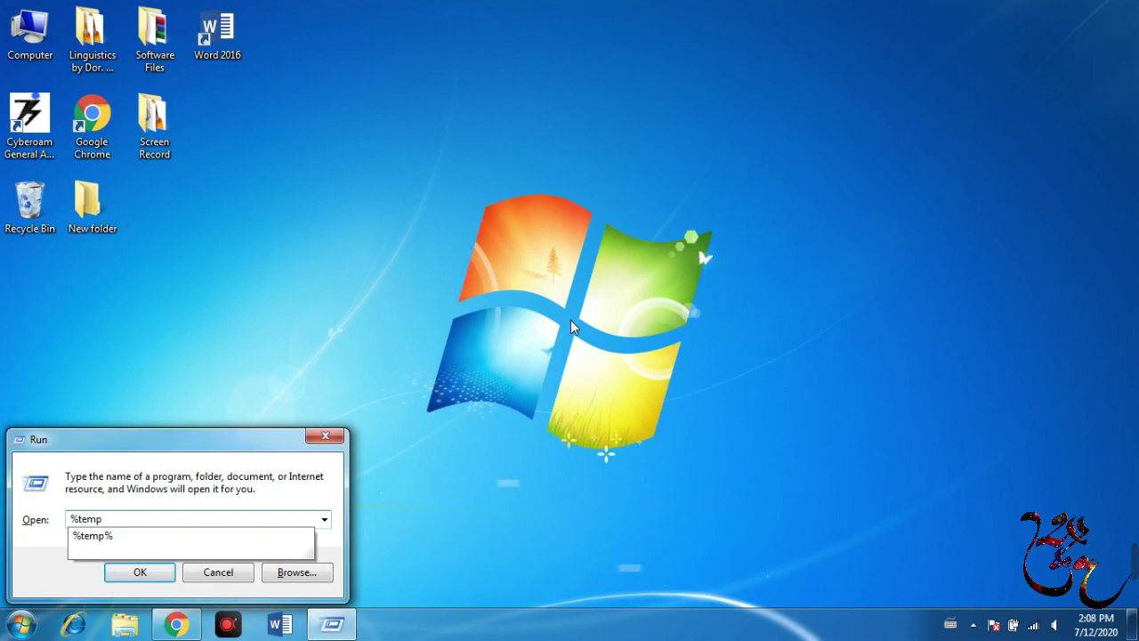
text(%)
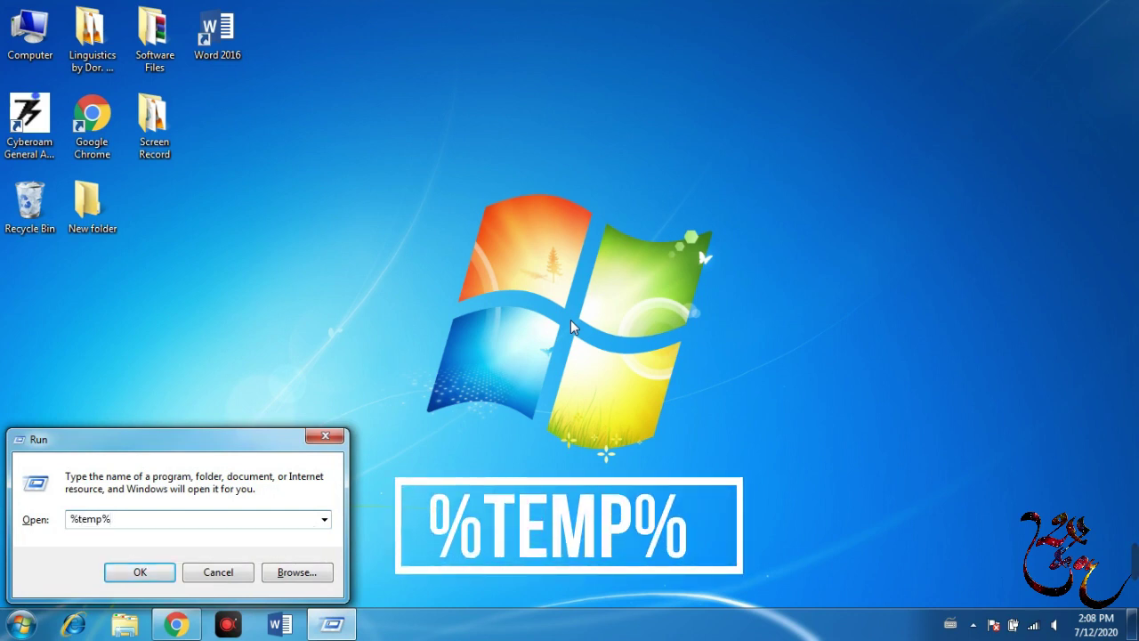
key(Return)
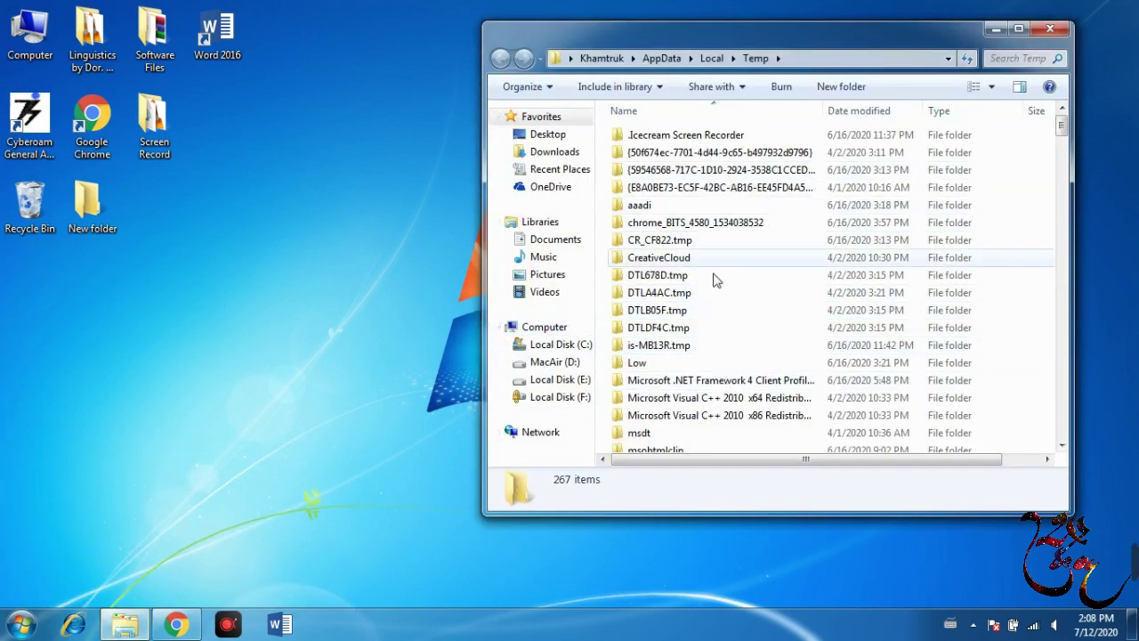
Select all files and folders in the Temp folder
scroll(716, 278, down, 2)
drag(902, 316, 893, 436)
key(ctrl+a)
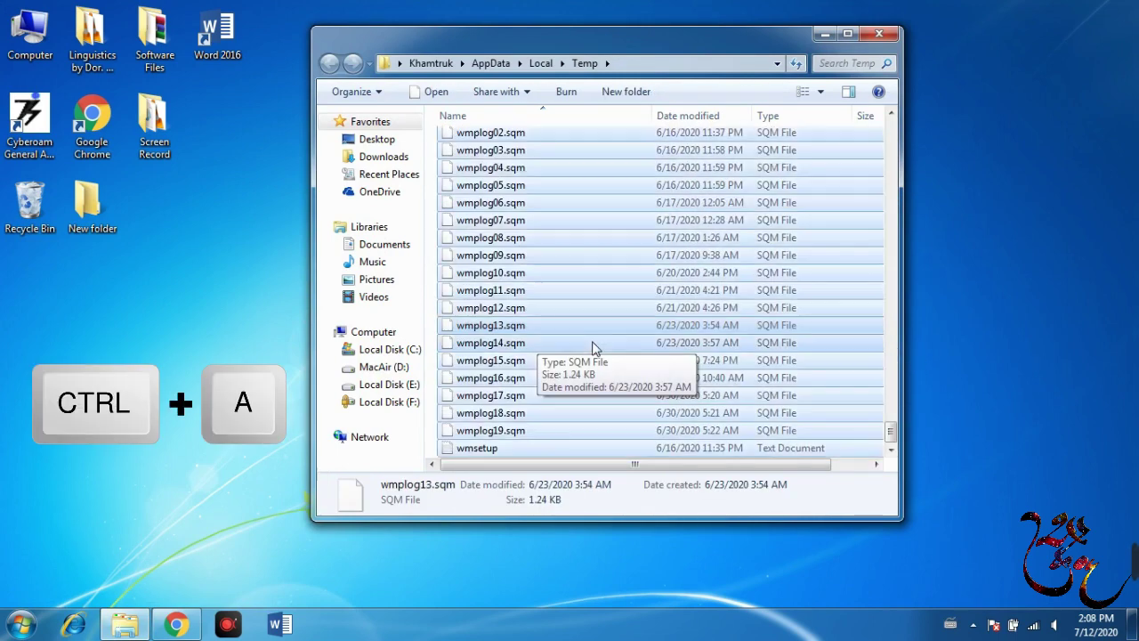
Go up to the Local folder and move all its items to the Recycle Bin, skipping folders in use or needing administrator permission
key(BackSpace)
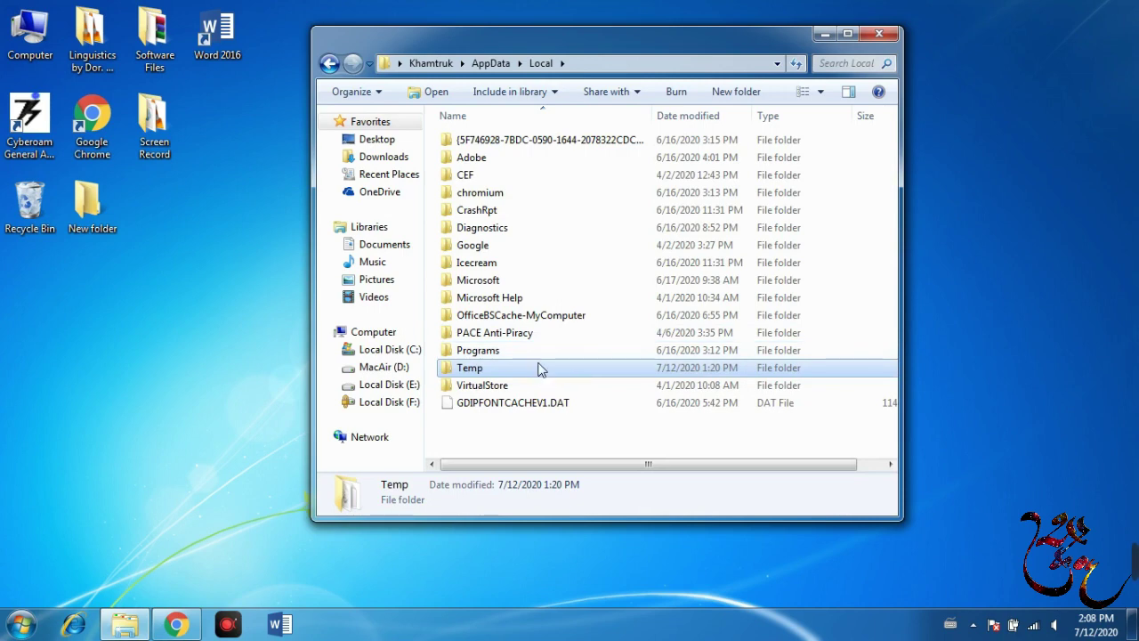
key(ctrl+a)
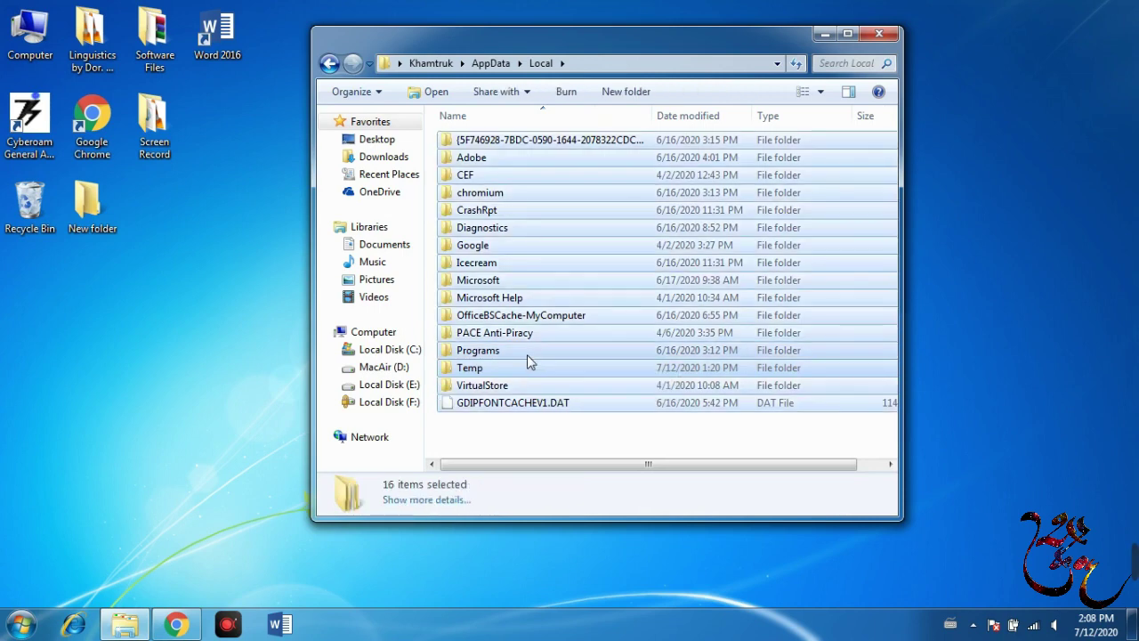
key(Delete)
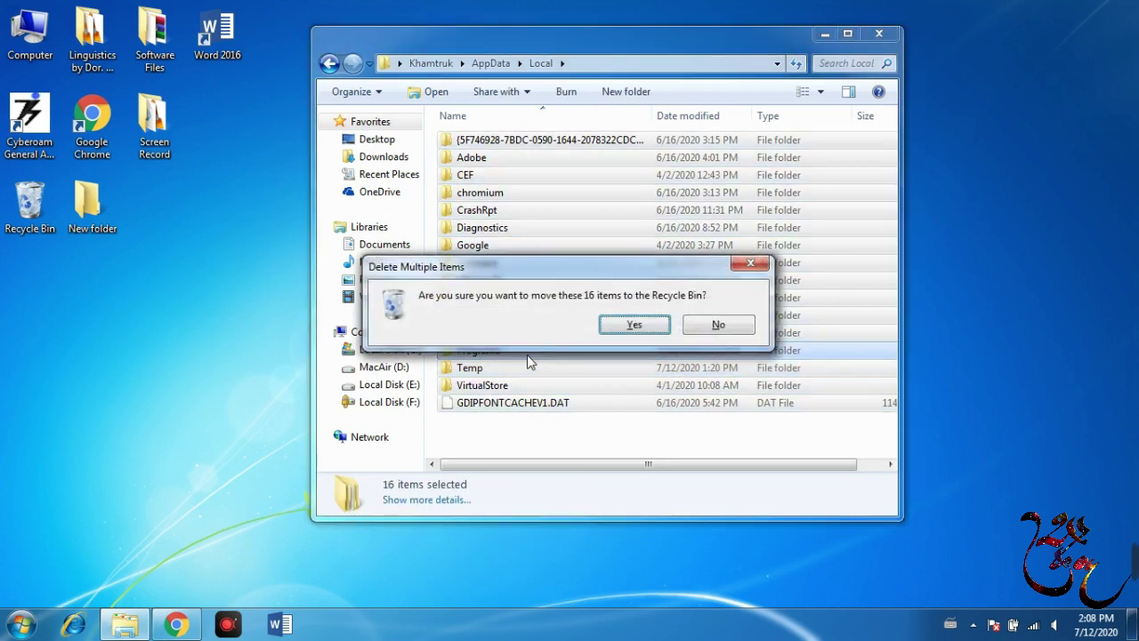
click(632, 325)
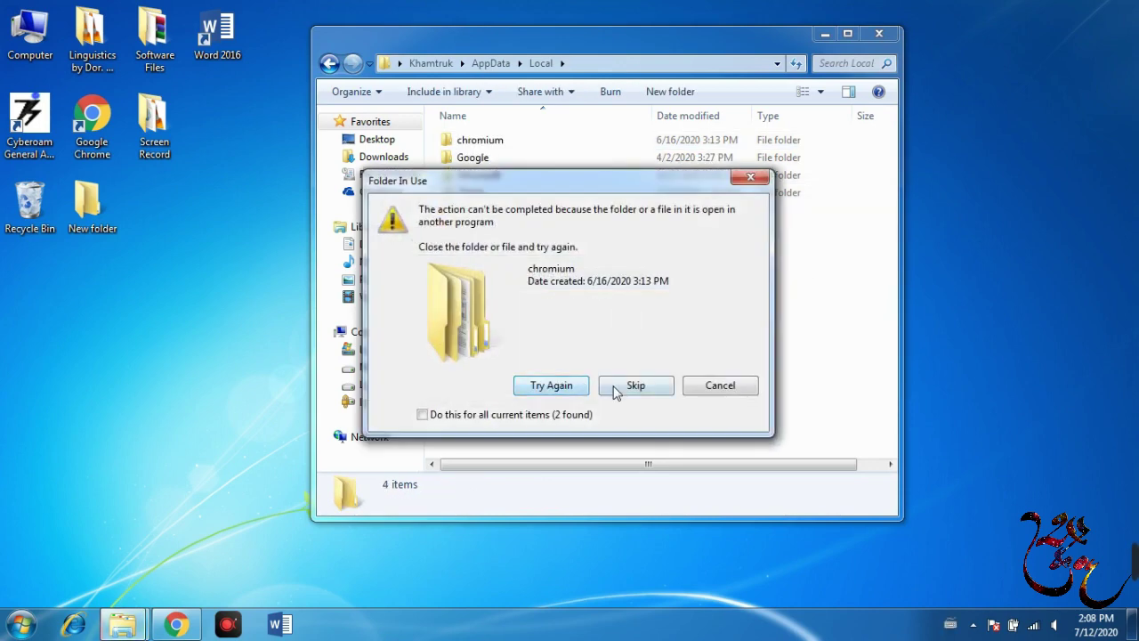
click(644, 385)
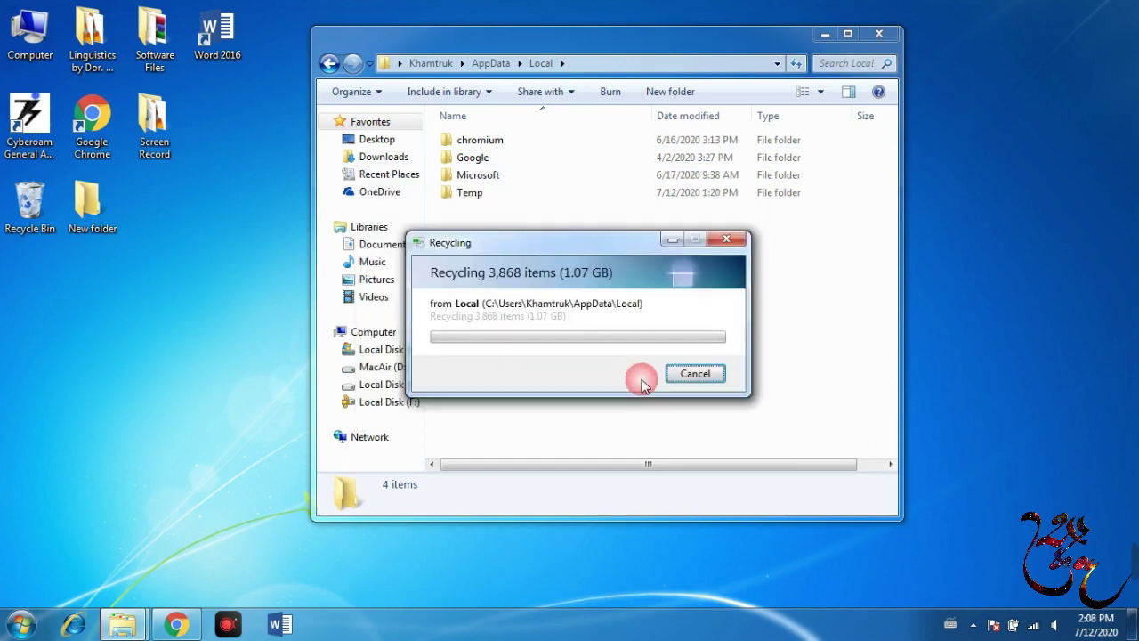
click(636, 384)
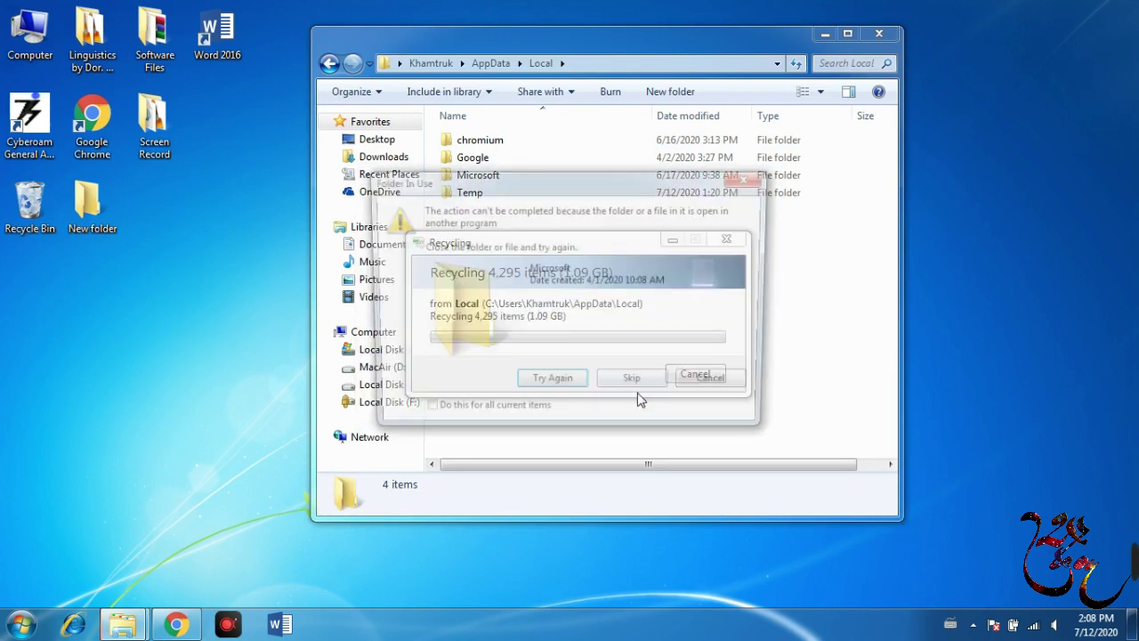
click(635, 385)
click(442, 397)
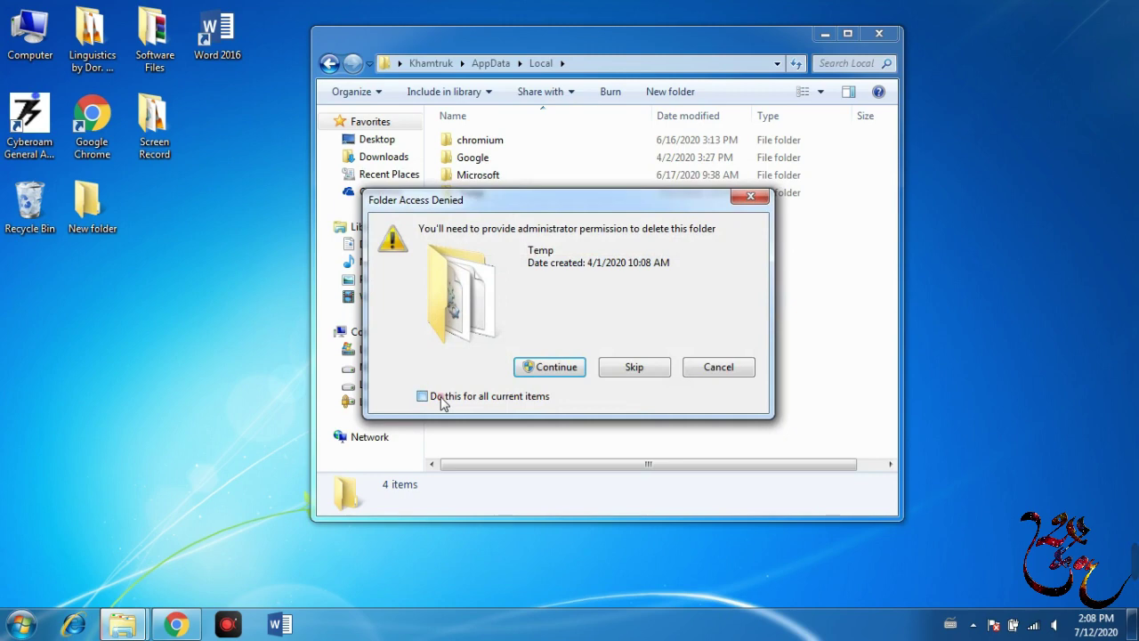
click(667, 370)
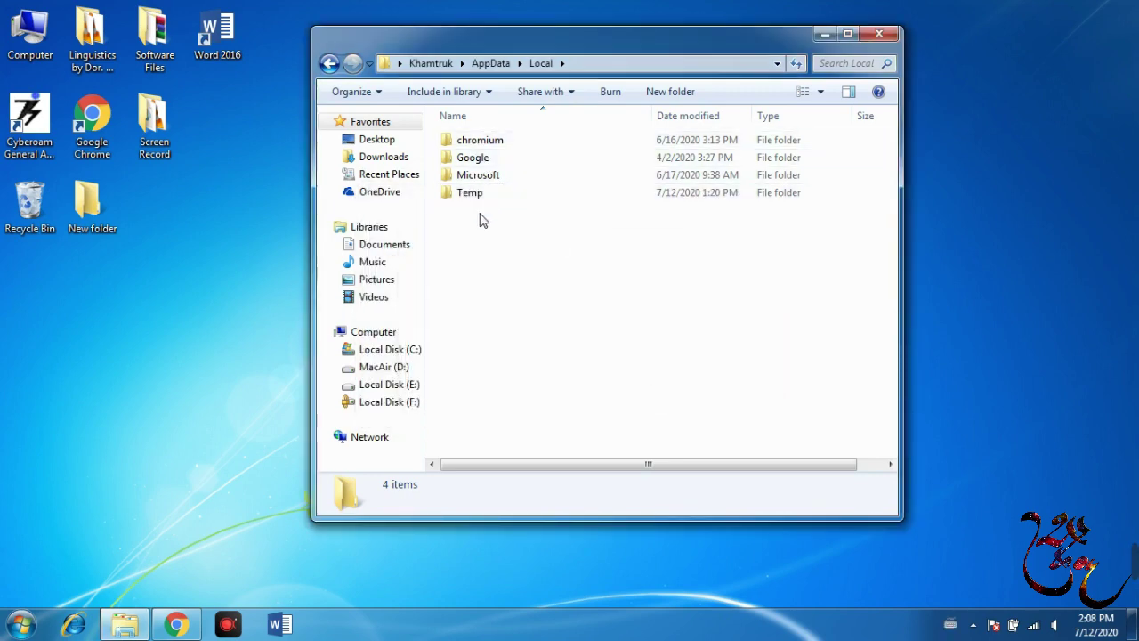
Look inside the remaining Temp folder and return to the Local folder
drag(480, 222, 469, 120)
click(495, 247)
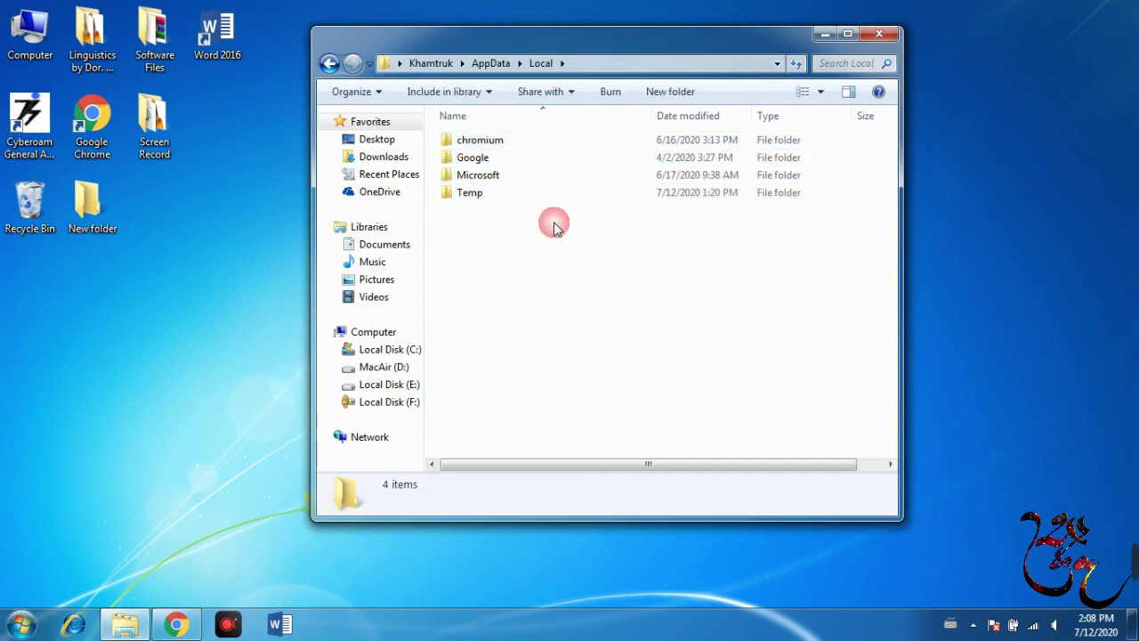
double_click(480, 190)
click(329, 64)
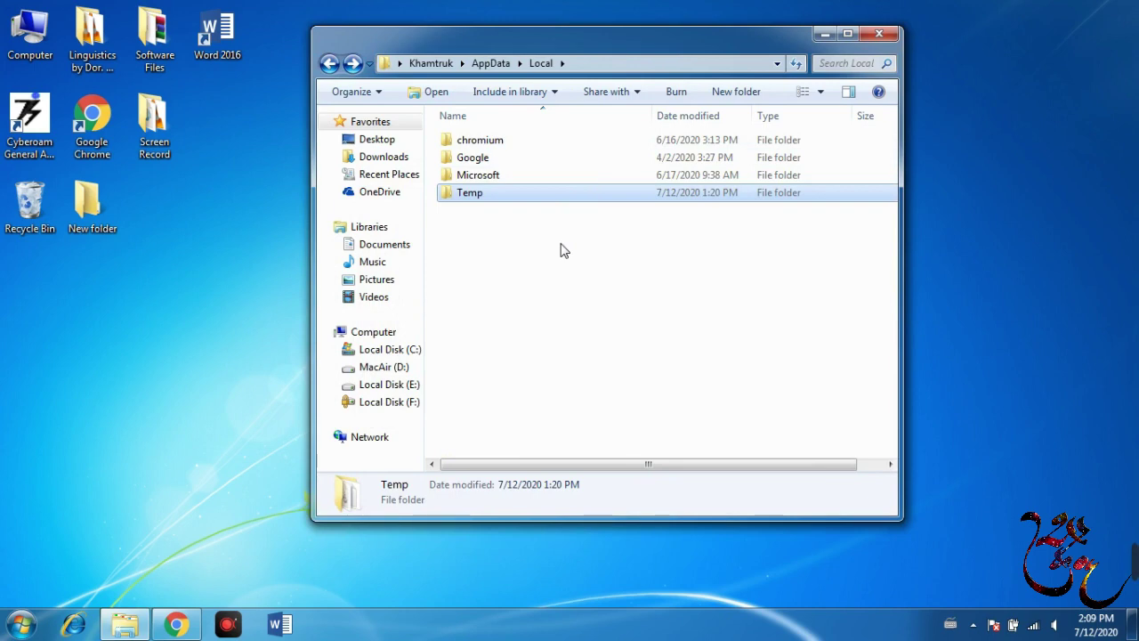
Try to delete the chromium, Google, Microsoft and Temp folders, skipping all blocked items, and close the folder window
drag(560, 244, 401, 101)
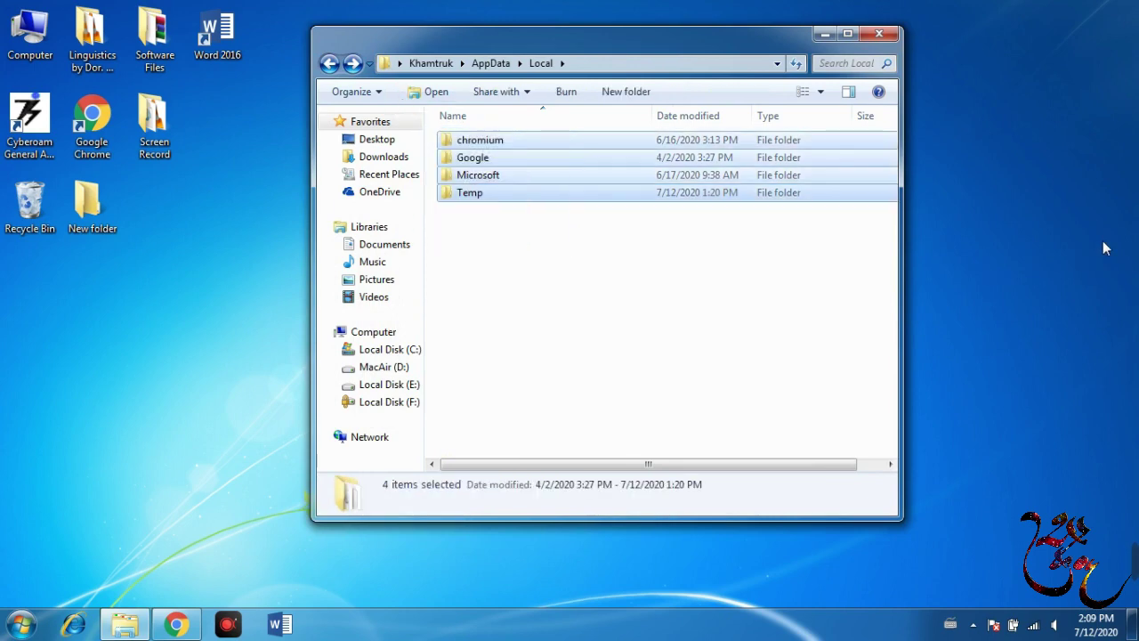
key(Delete)
key(Return)
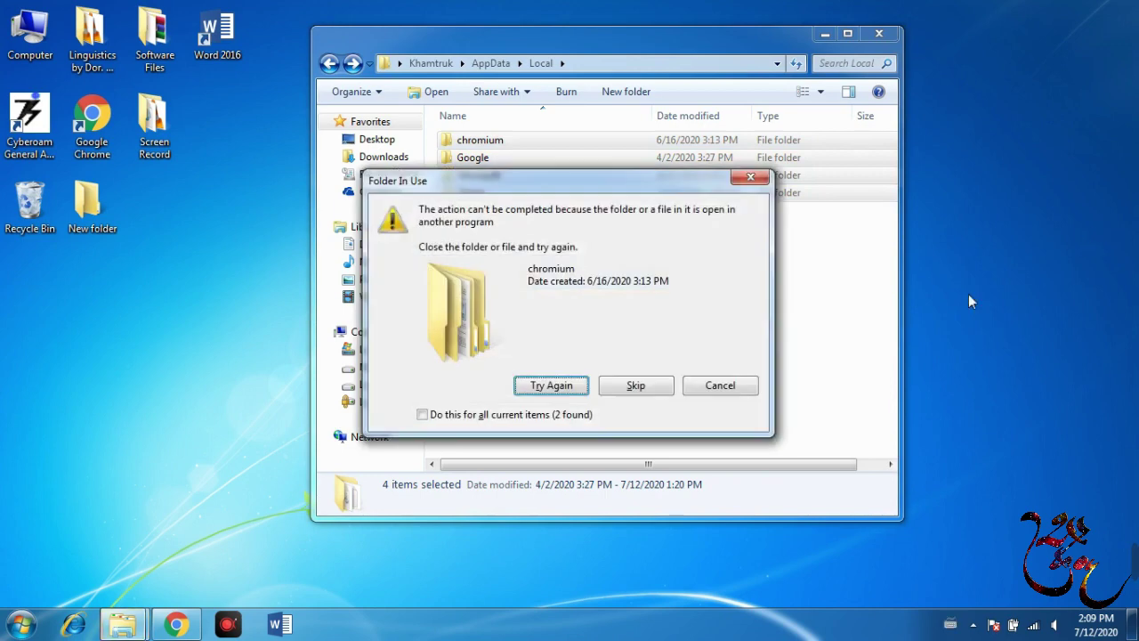
click(508, 415)
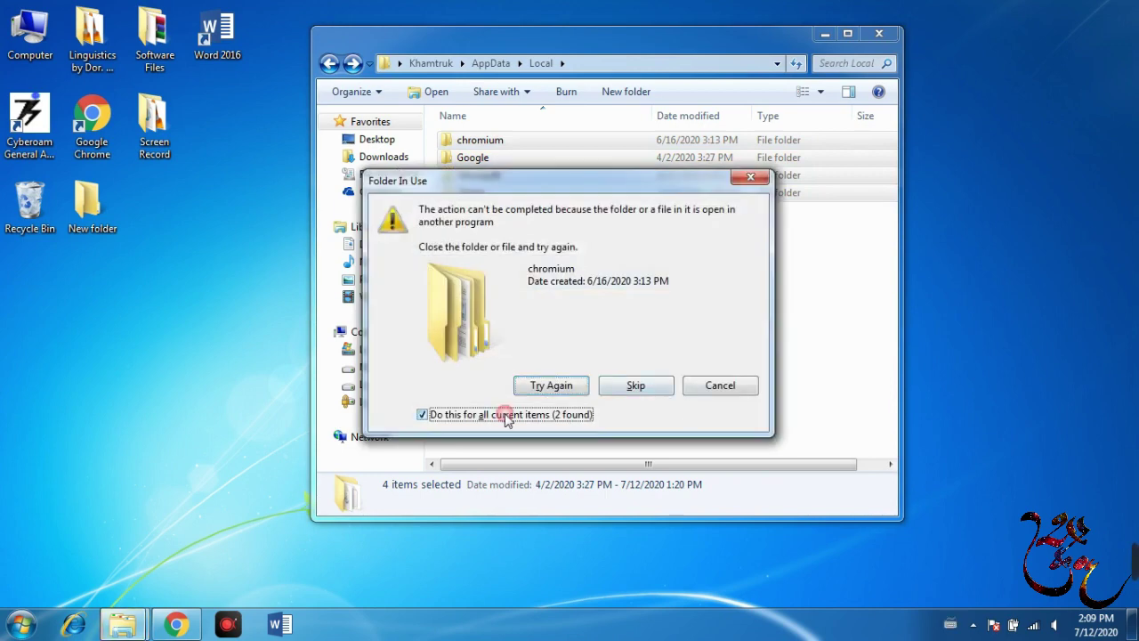
click(640, 388)
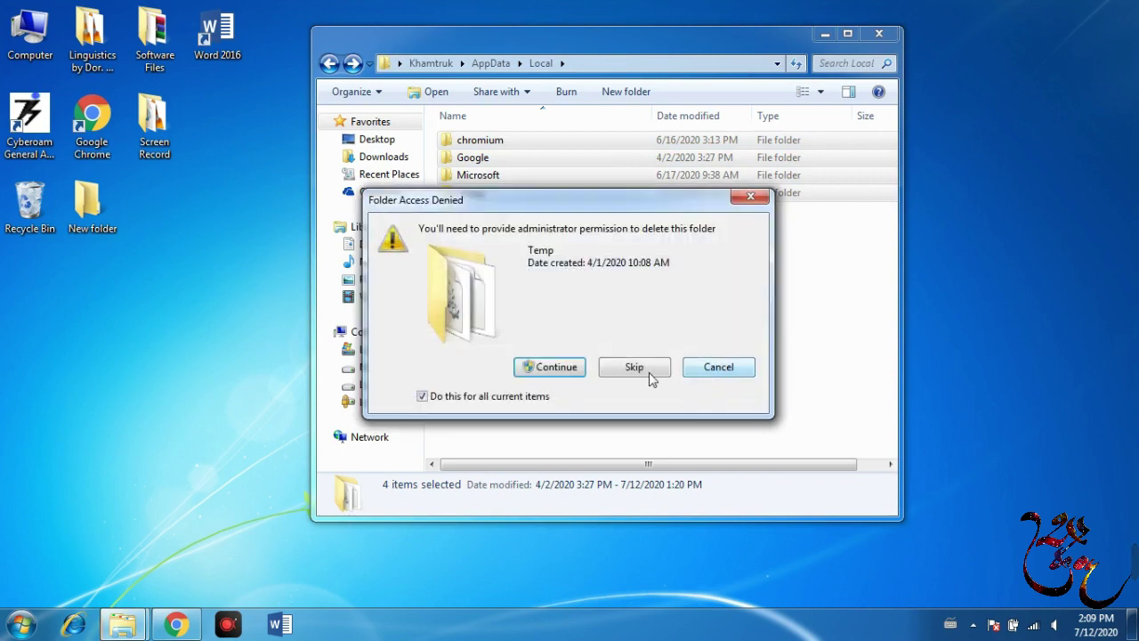
click(652, 375)
click(693, 373)
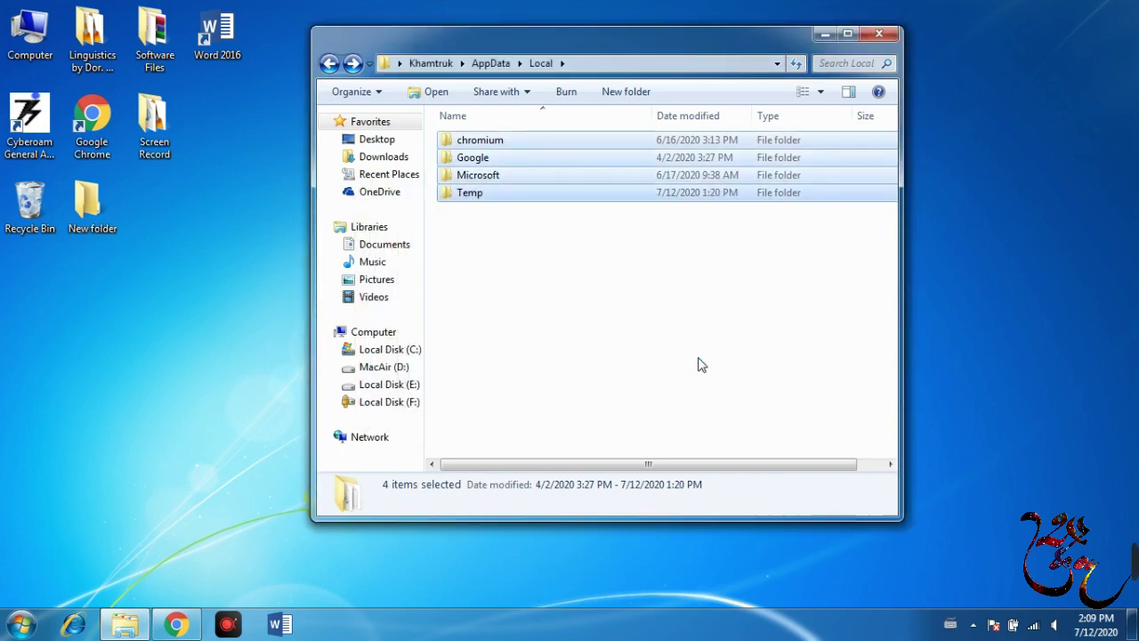
click(882, 38)
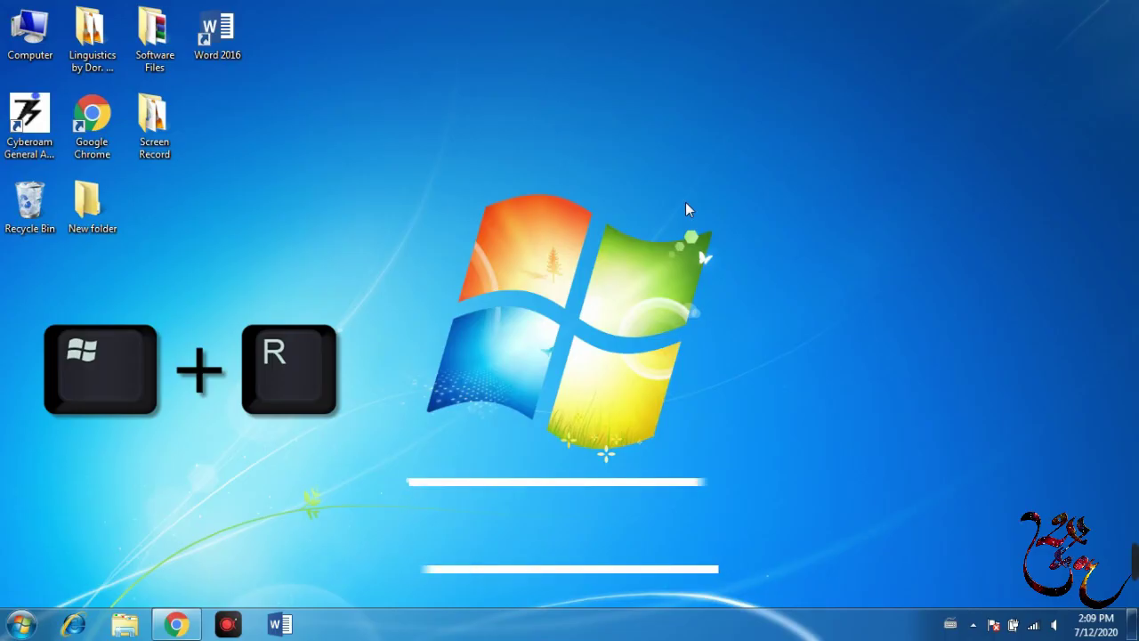
Open the Windows Temp folder through the Run command temp
key(super+r)
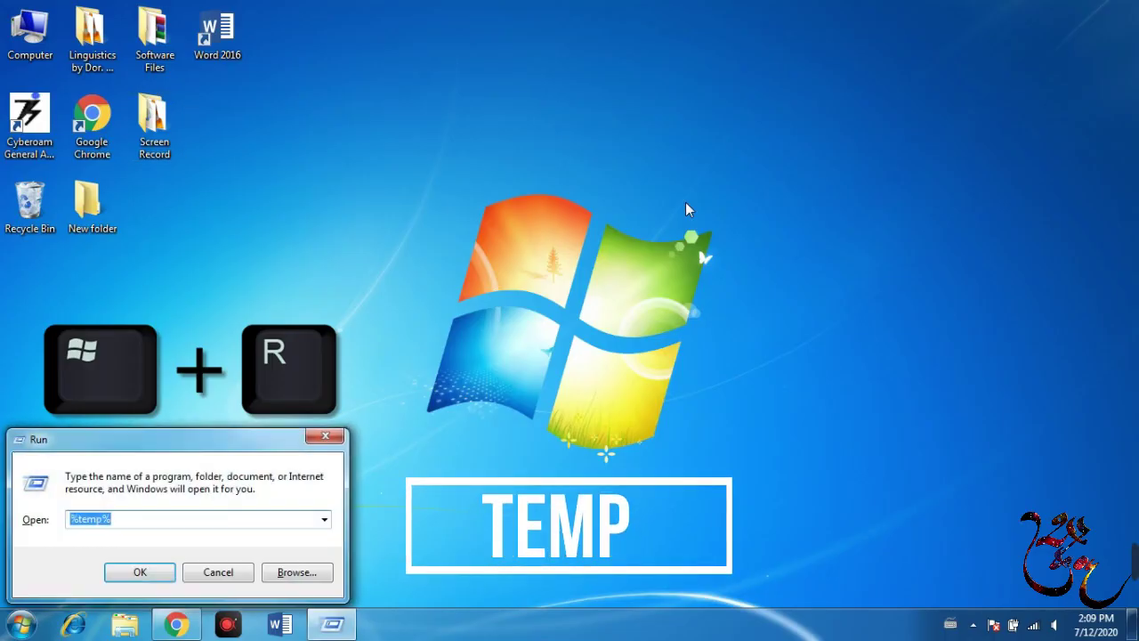
text(temp)
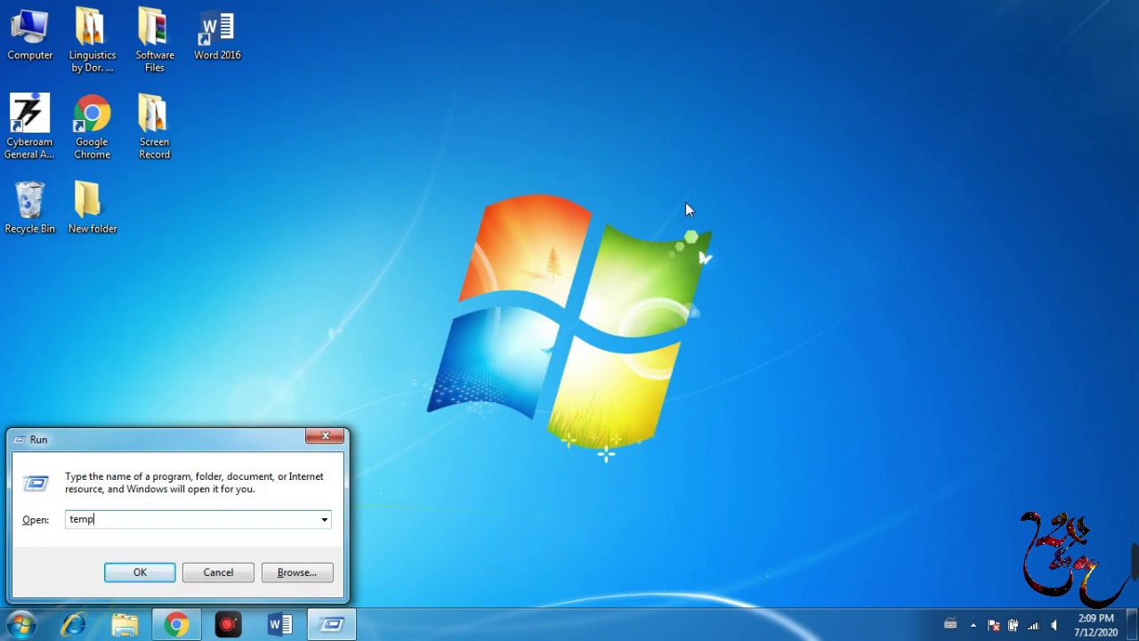
key(Return)
click(603, 263)
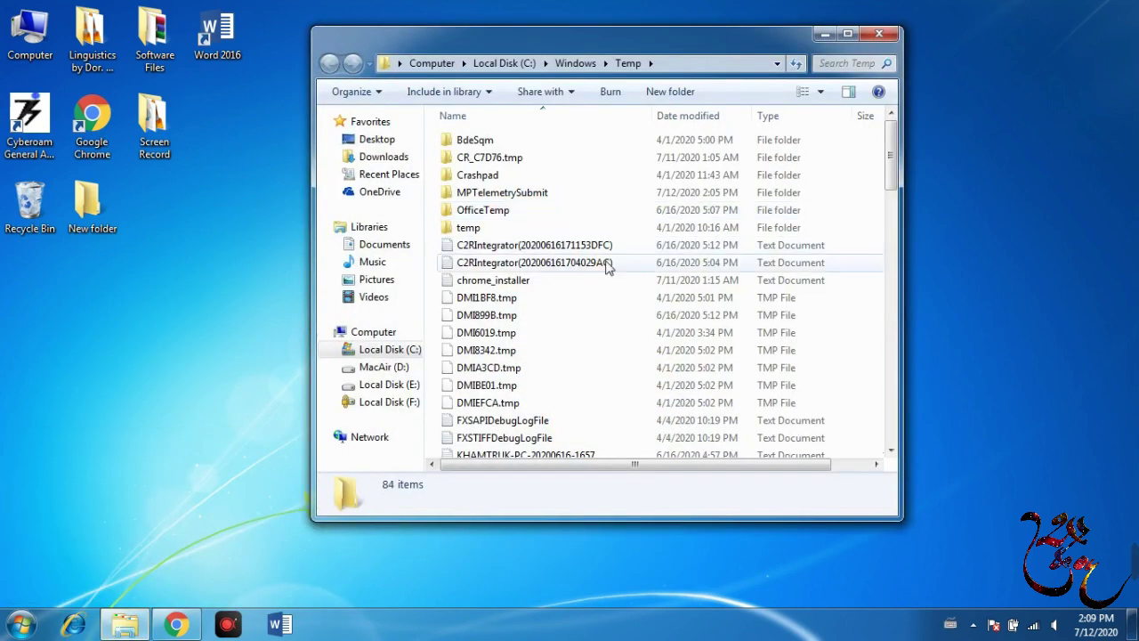
Move all items in the Windows Temp folder to the Recycle Bin, skipping the files and folders in use
key(ctrl+a)
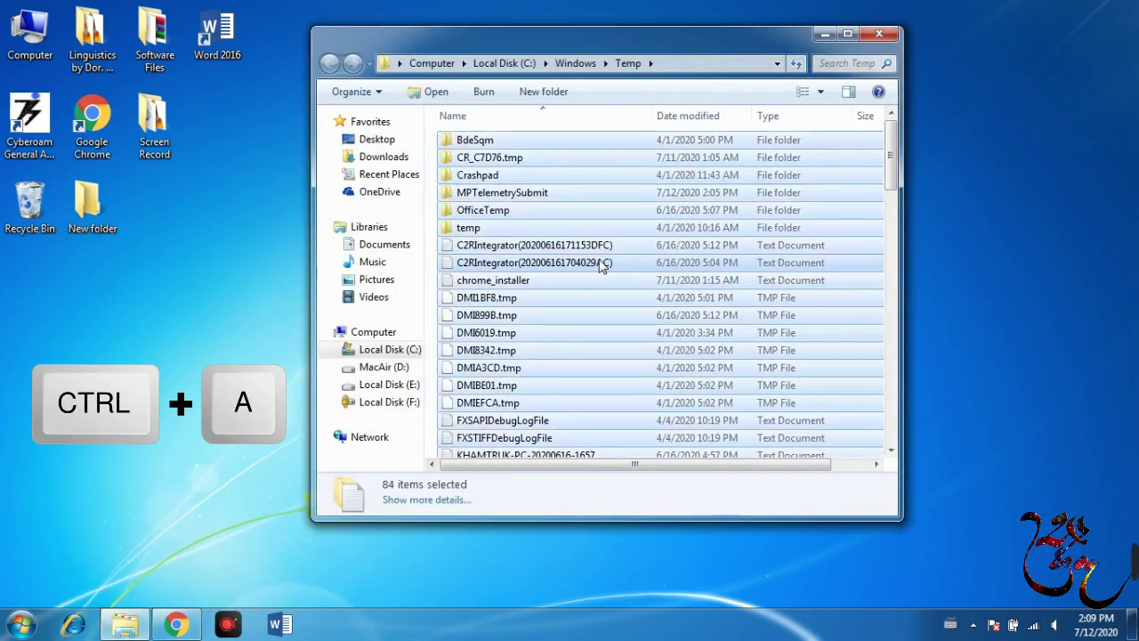
key(Delete)
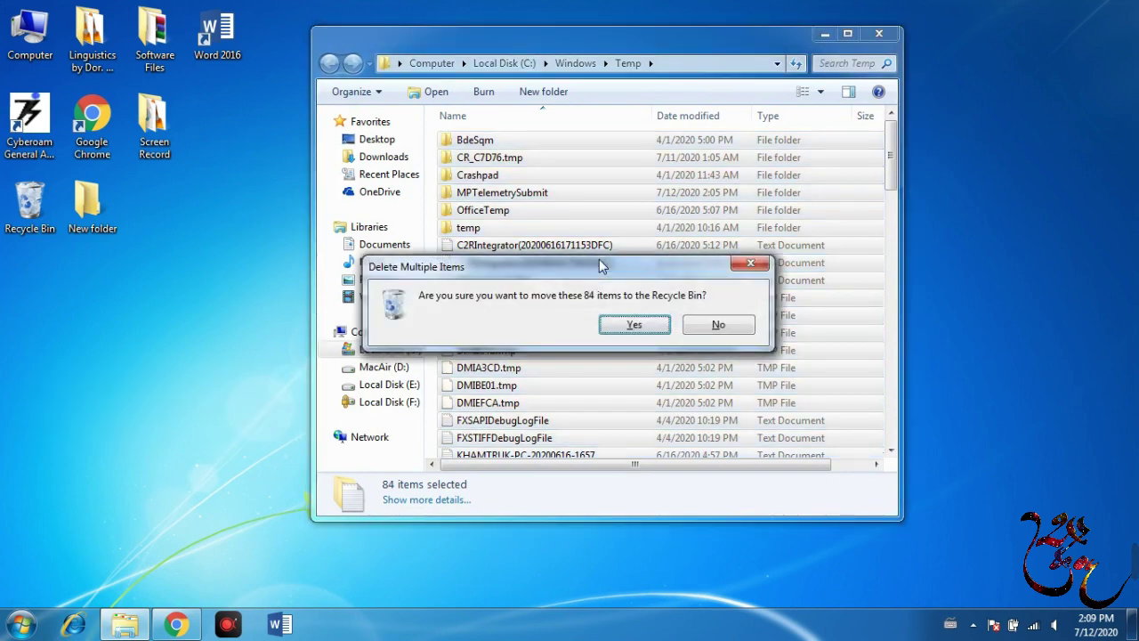
key(Return)
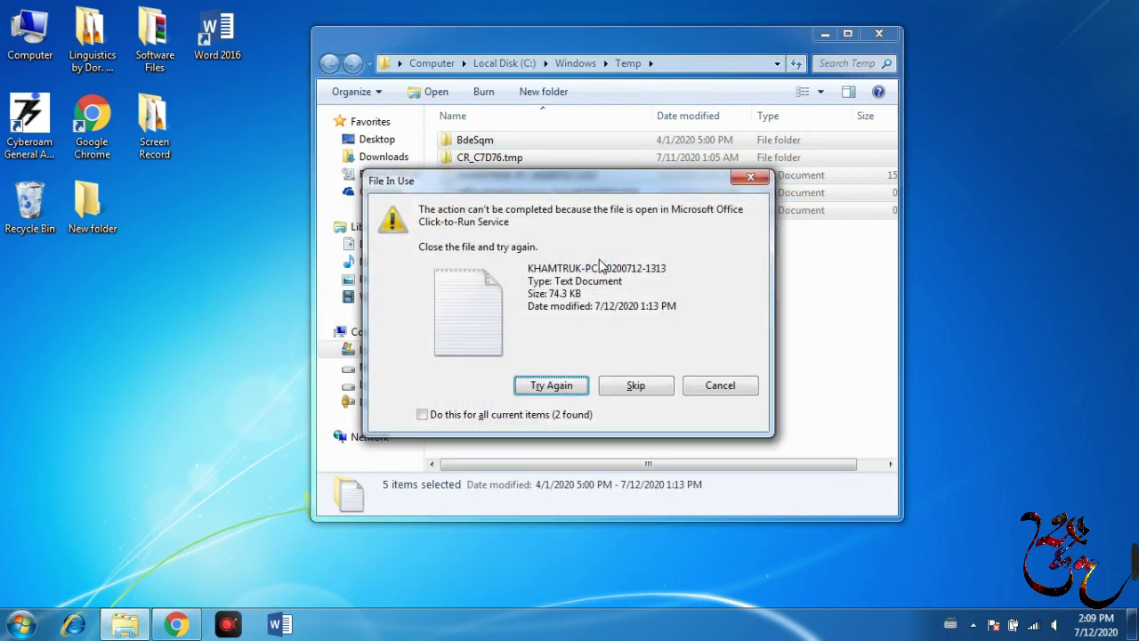
click(510, 425)
click(620, 384)
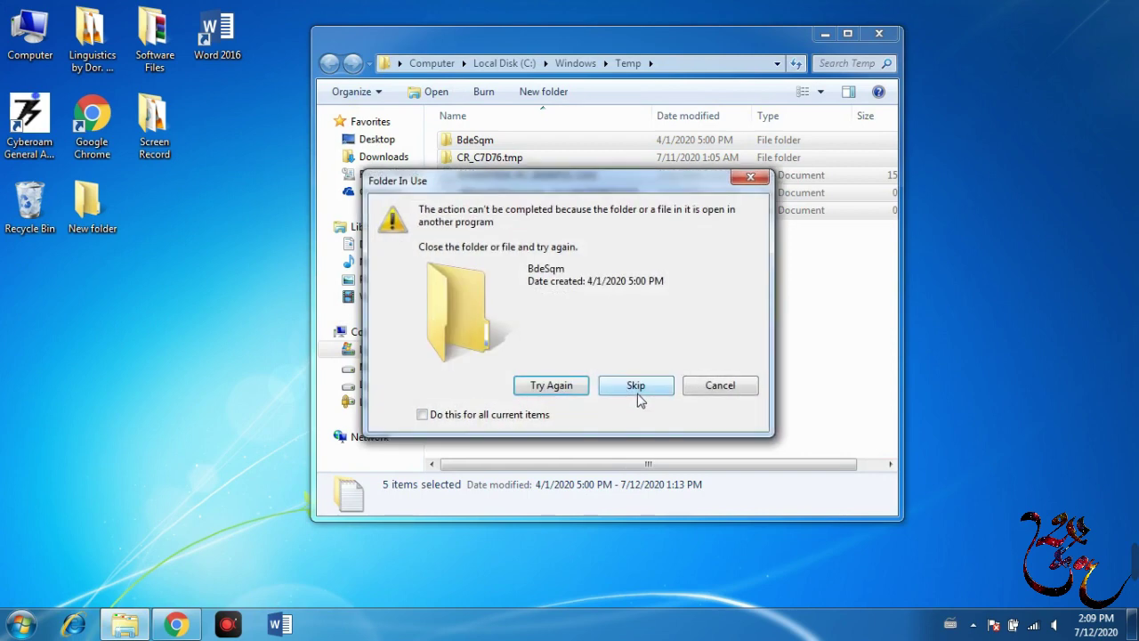
click(635, 392)
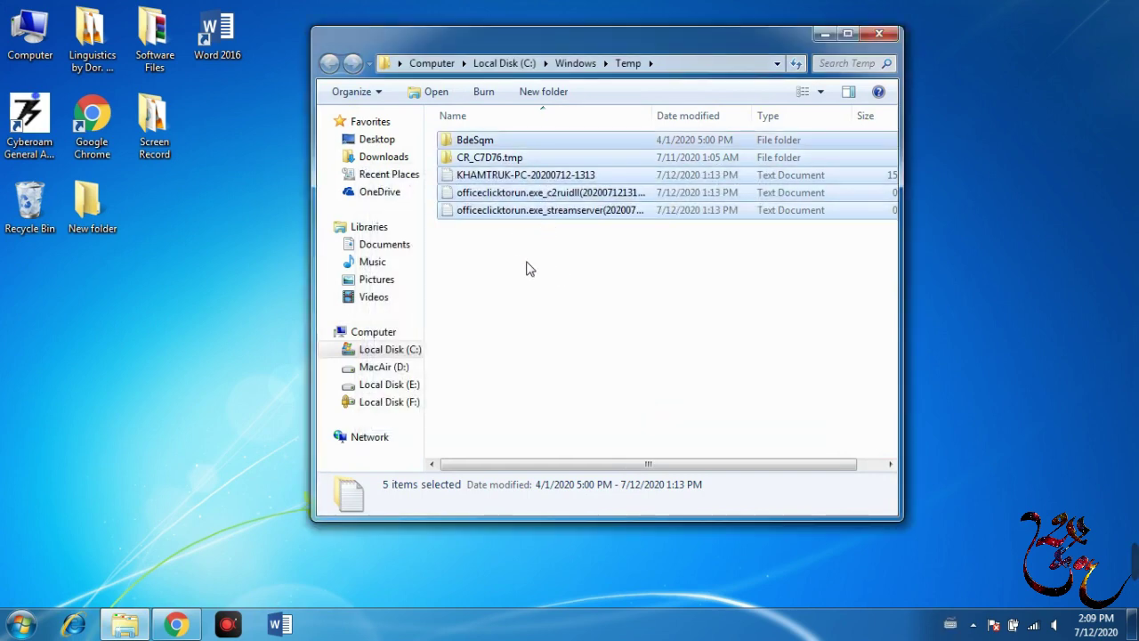
Try again to delete the remaining items in the Temp folder, skipping those in use, and close the folder window
key(Delete)
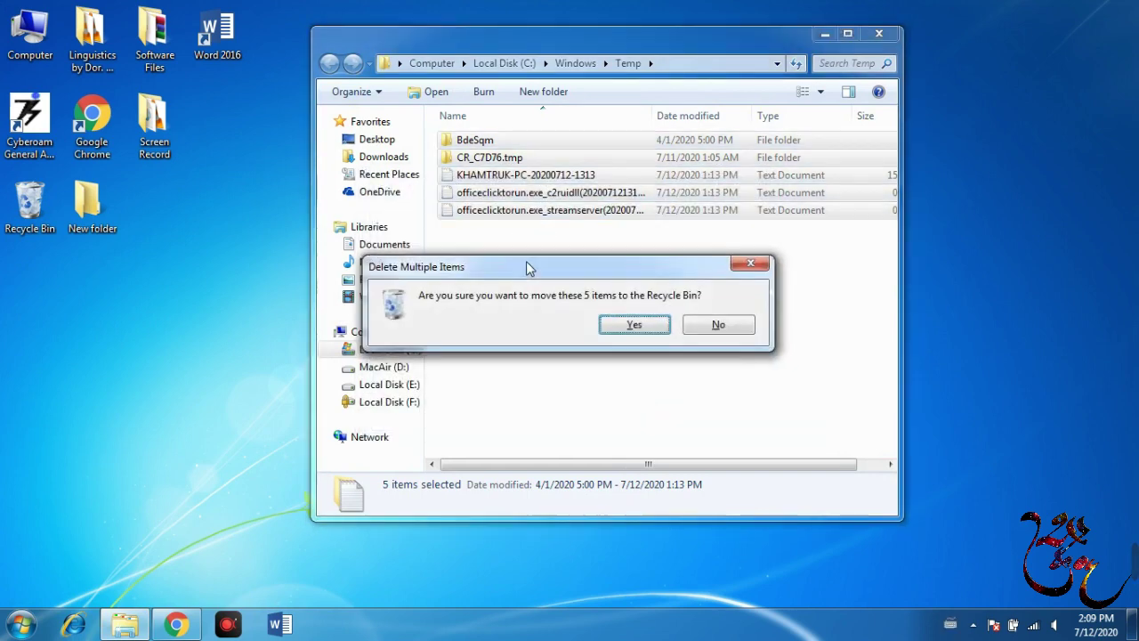
click(630, 322)
click(478, 416)
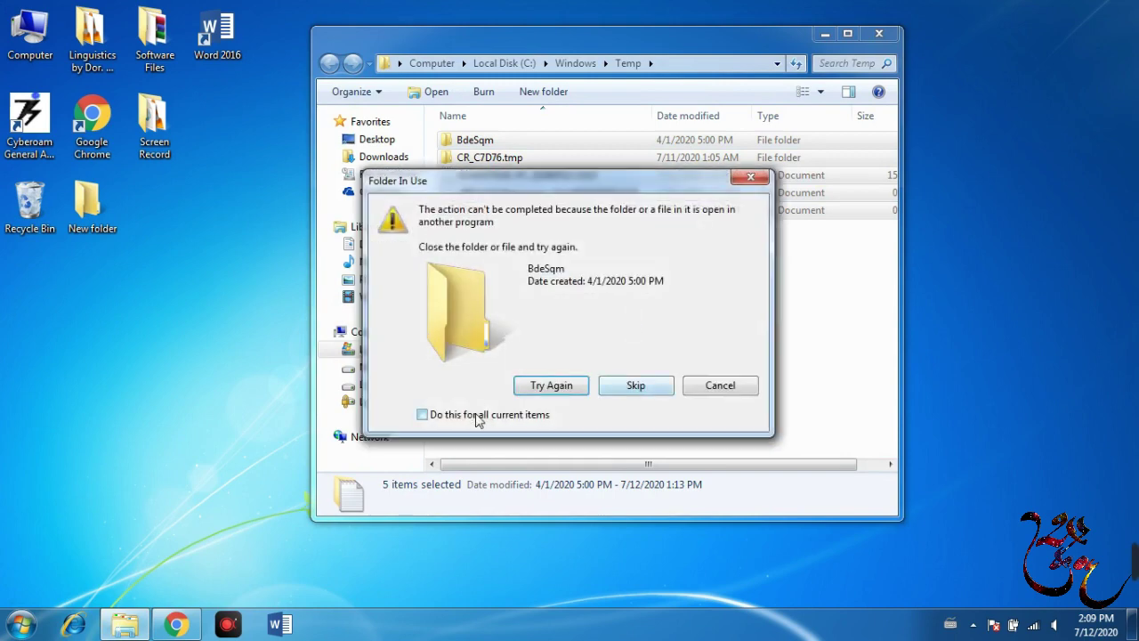
click(627, 388)
click(645, 378)
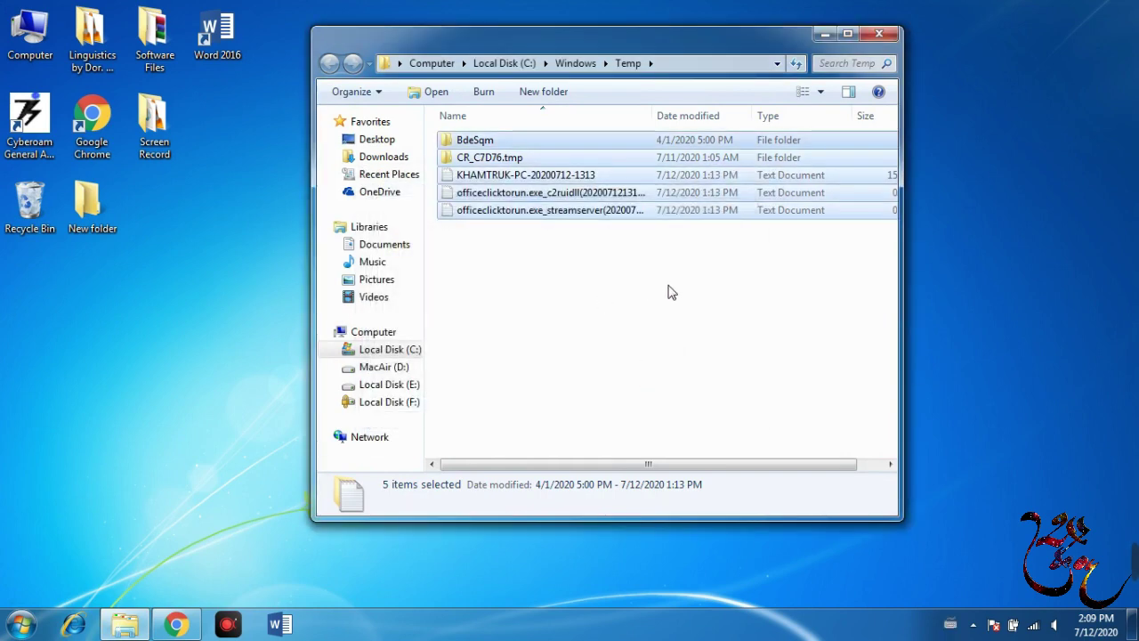
click(639, 297)
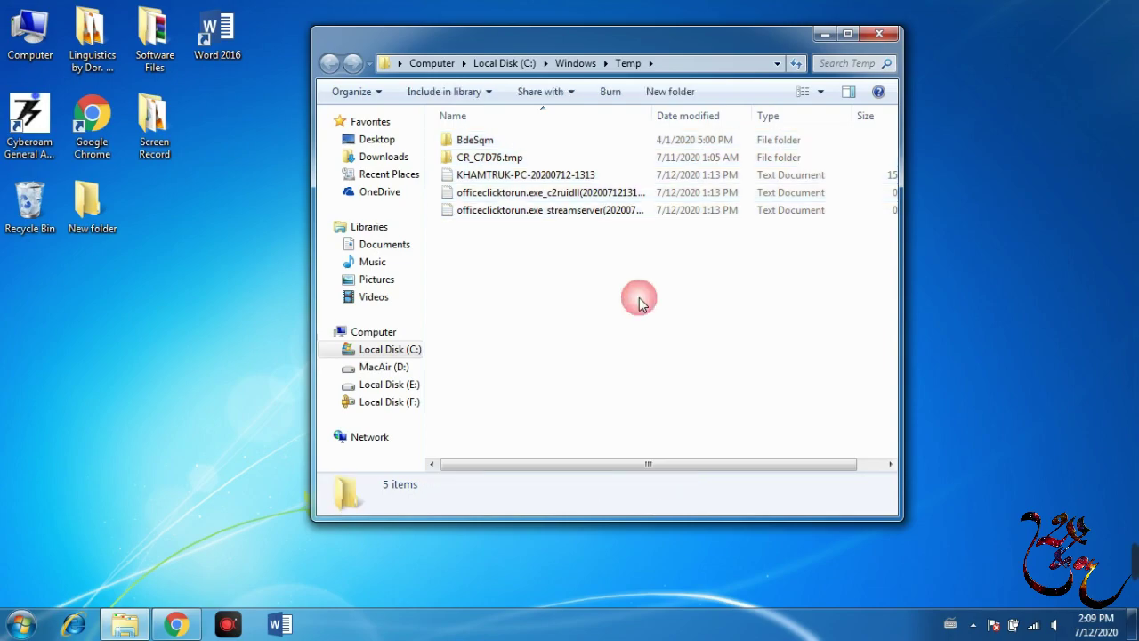
click(879, 36)
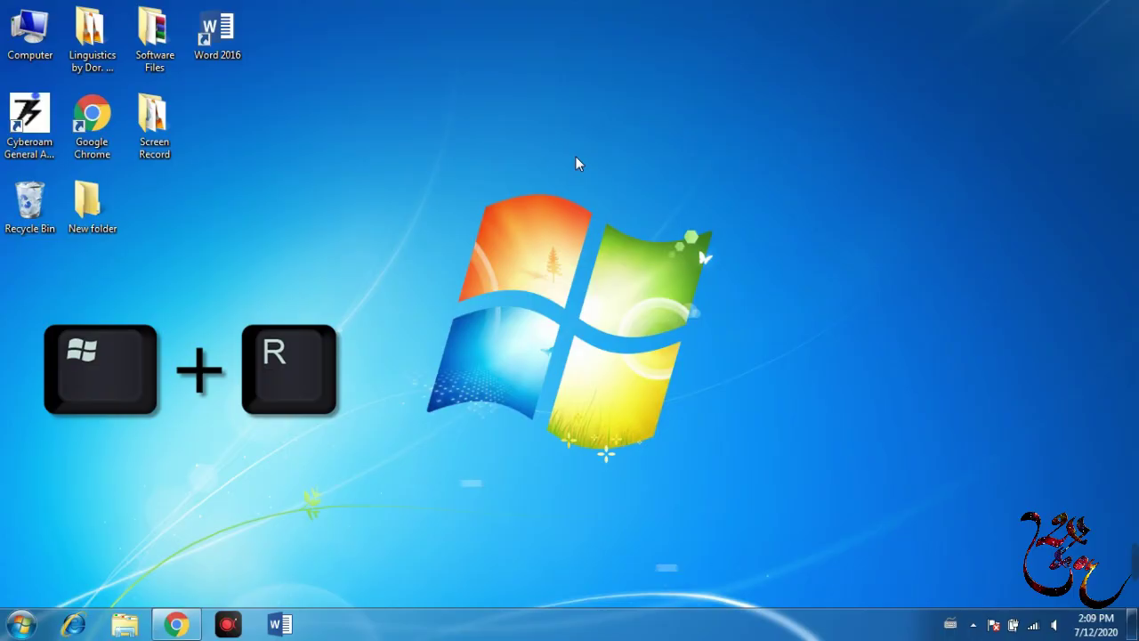
Open the Windows Prefetch folder through the Run command prefetch
key(super+r)
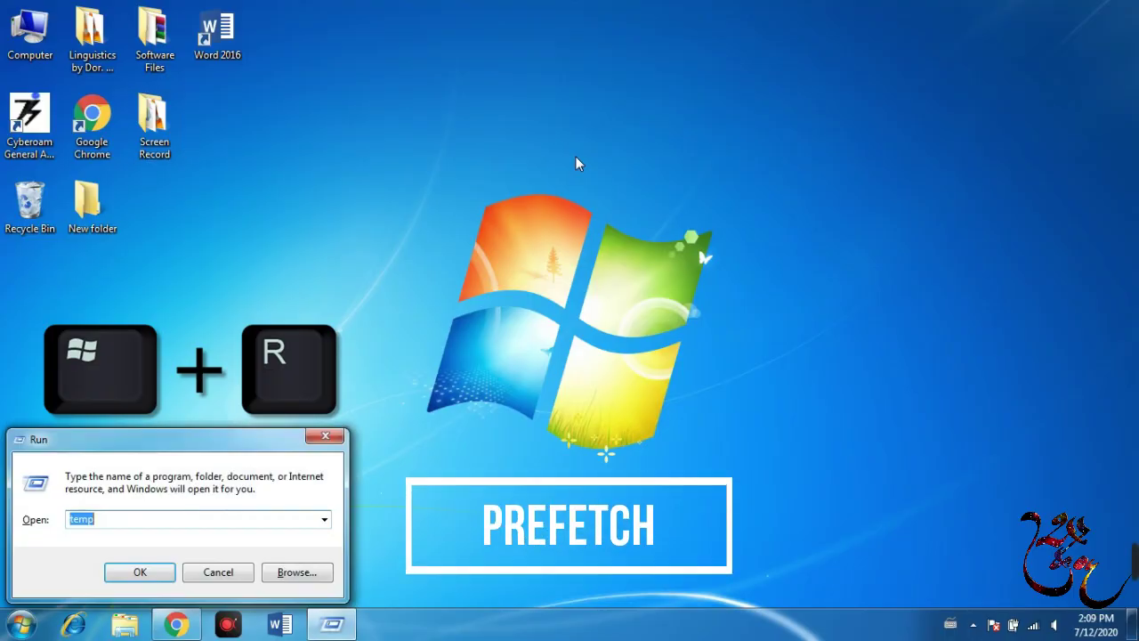
text(prefetch)
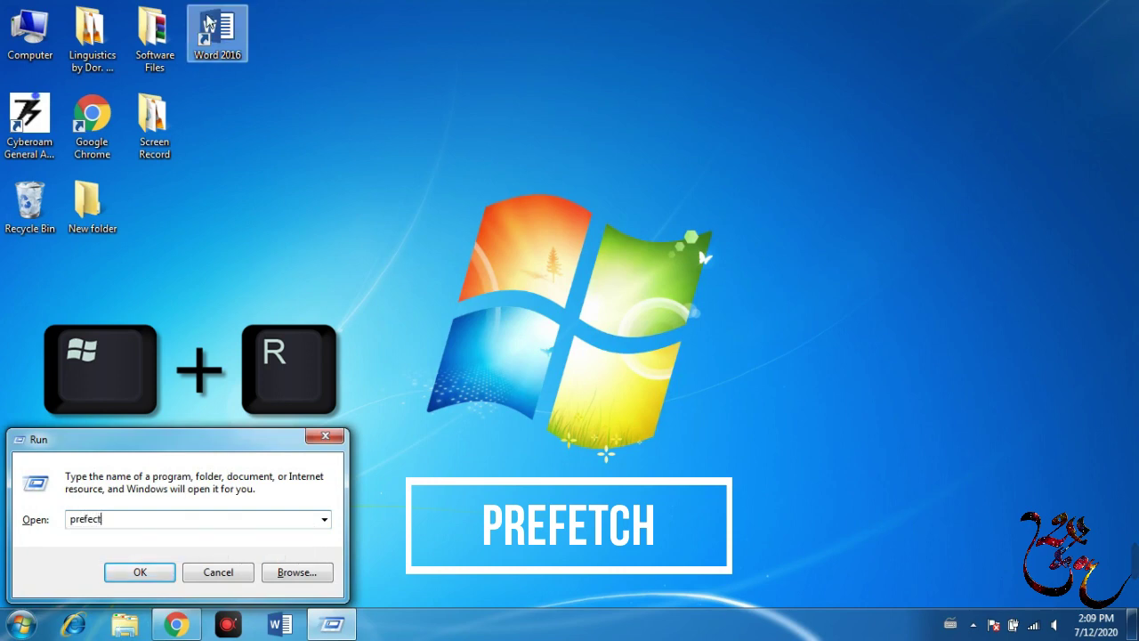
key(Return)
Move all items in the Prefetch folder to the Recycle Bin and close the folder window
key(ctrl+a)
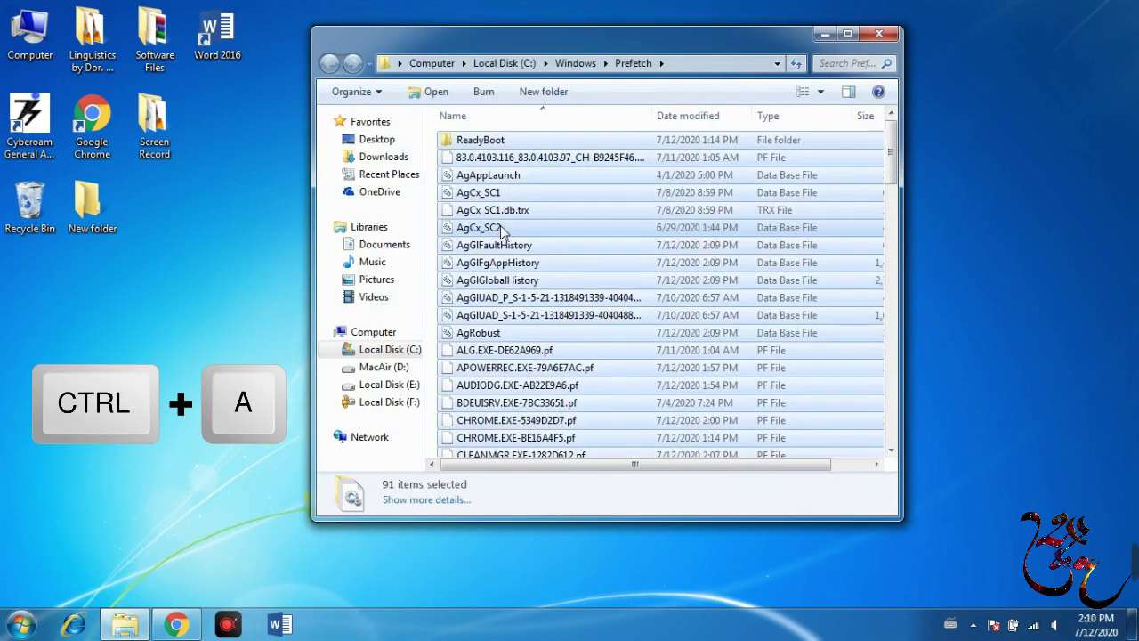
key(Delete)
key(Return)
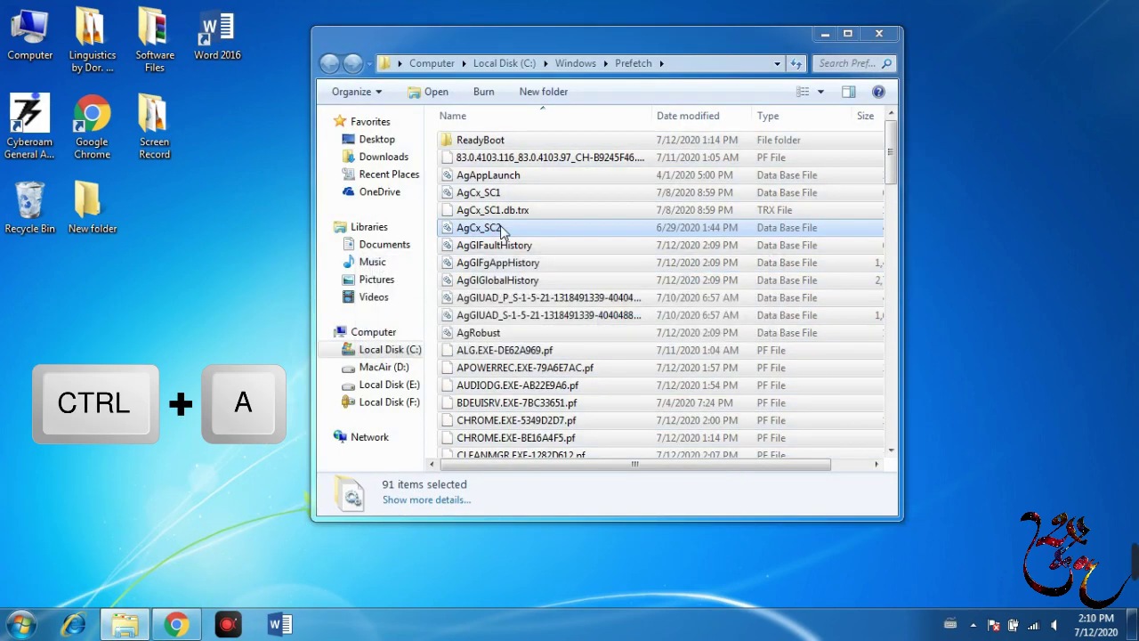
click(867, 34)
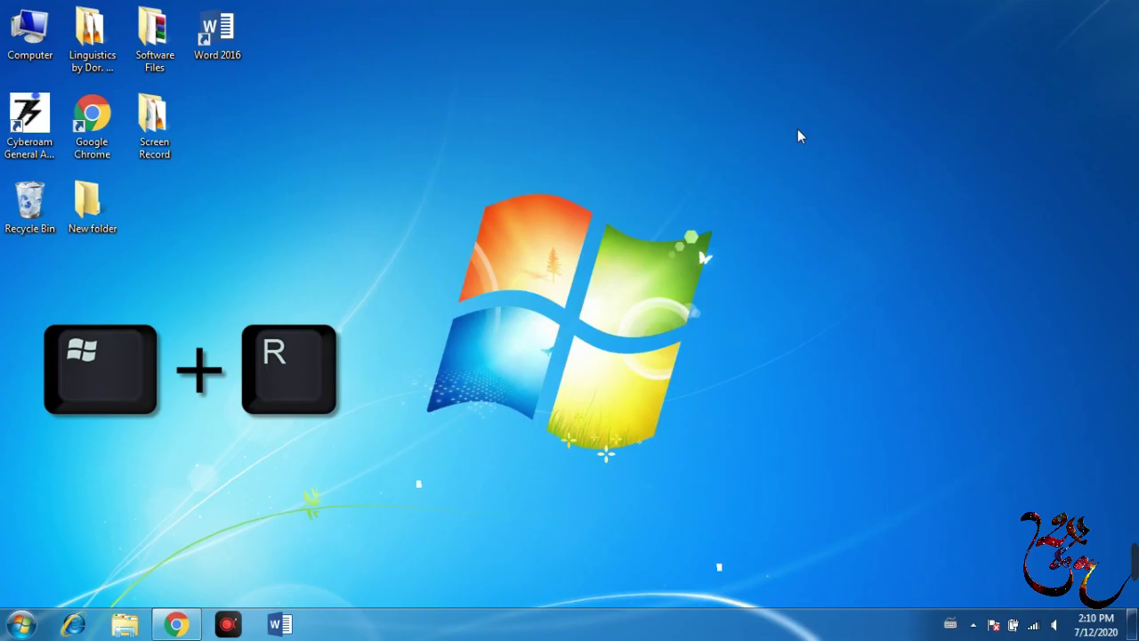
Execute the tree command from the Run dialog
key(super+r)
text(tree)
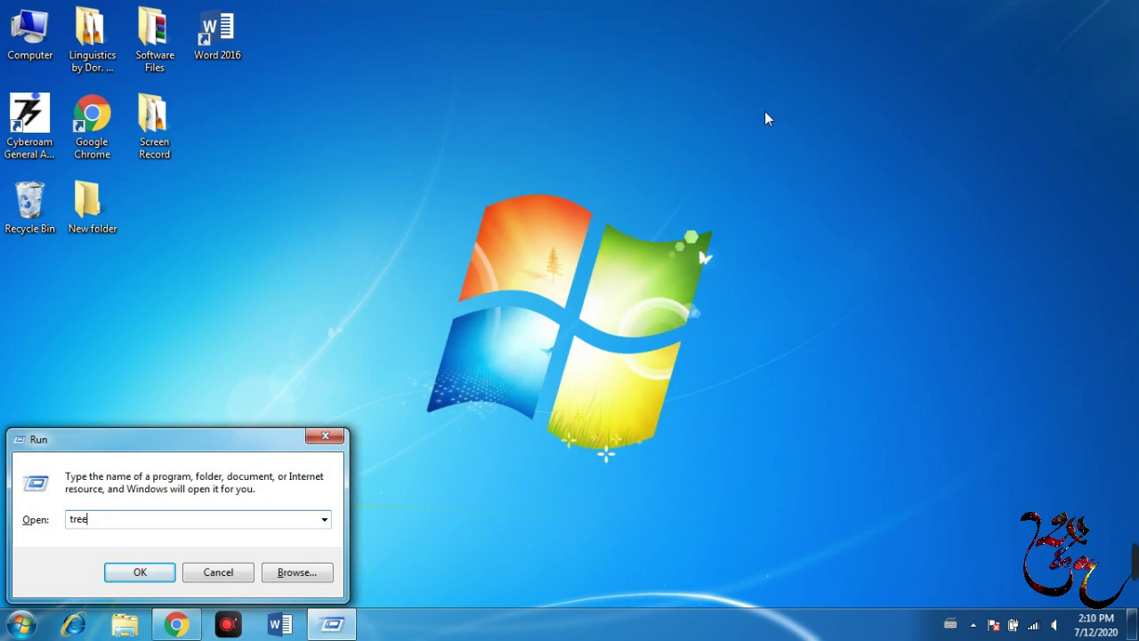
key(Return)
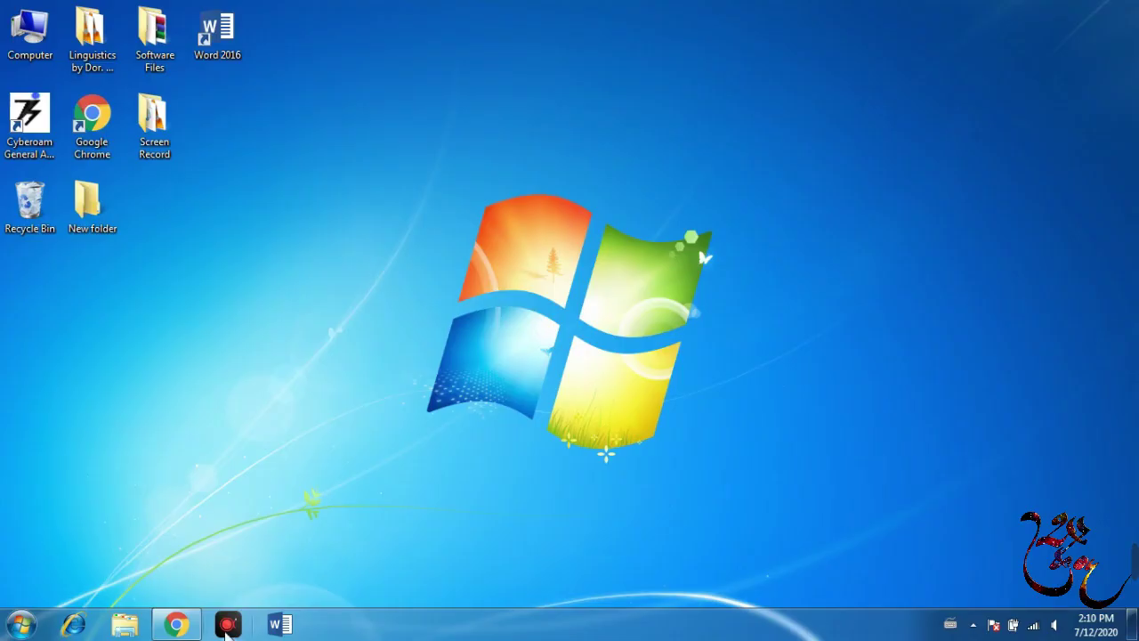
Switch to Google Chrome and search Google for malwarebytes
click(176, 623)
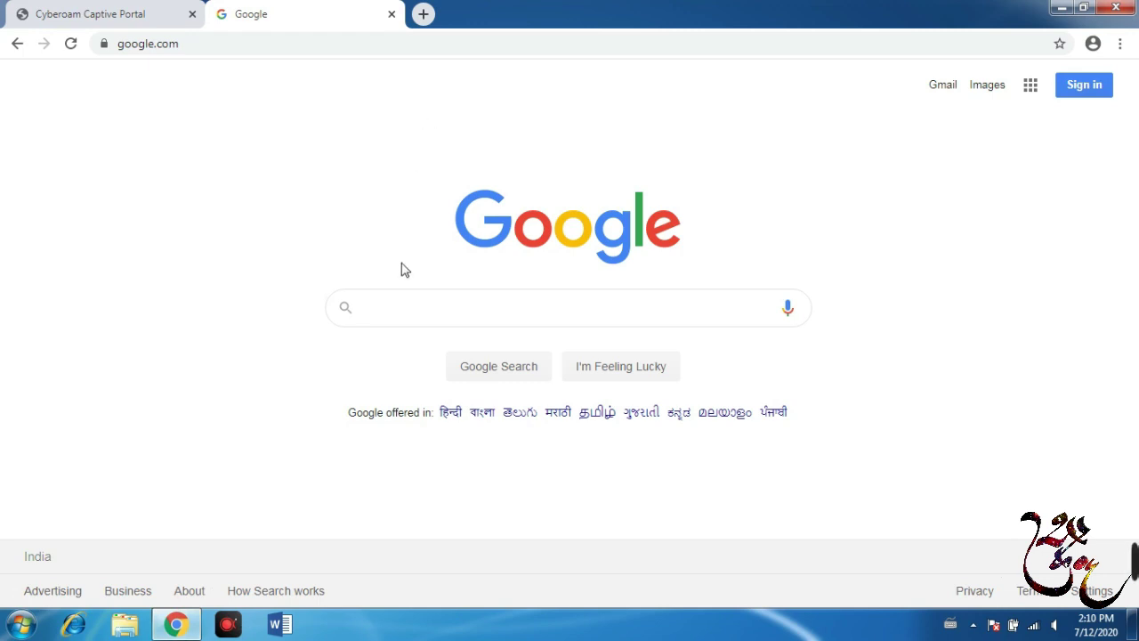
click(411, 308)
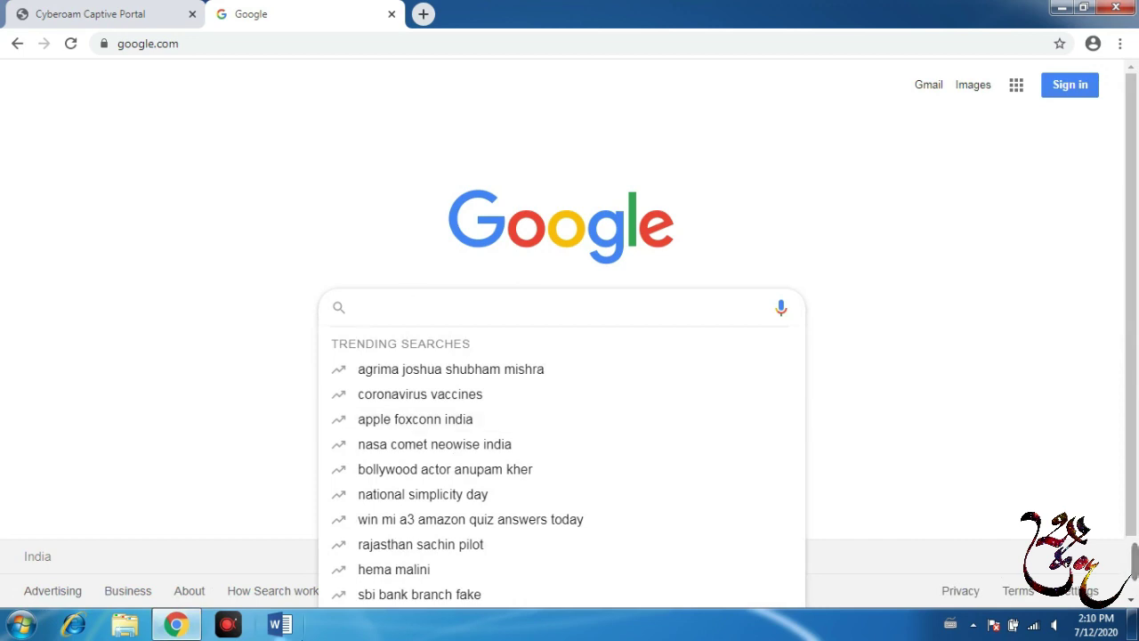
text(ma)
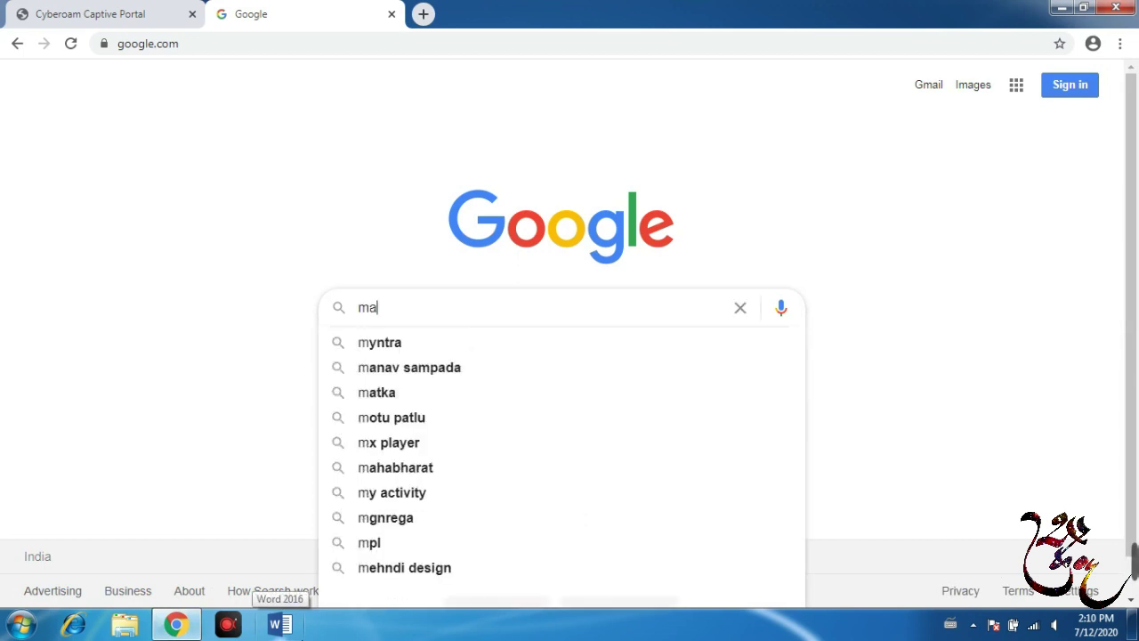
text(lware)
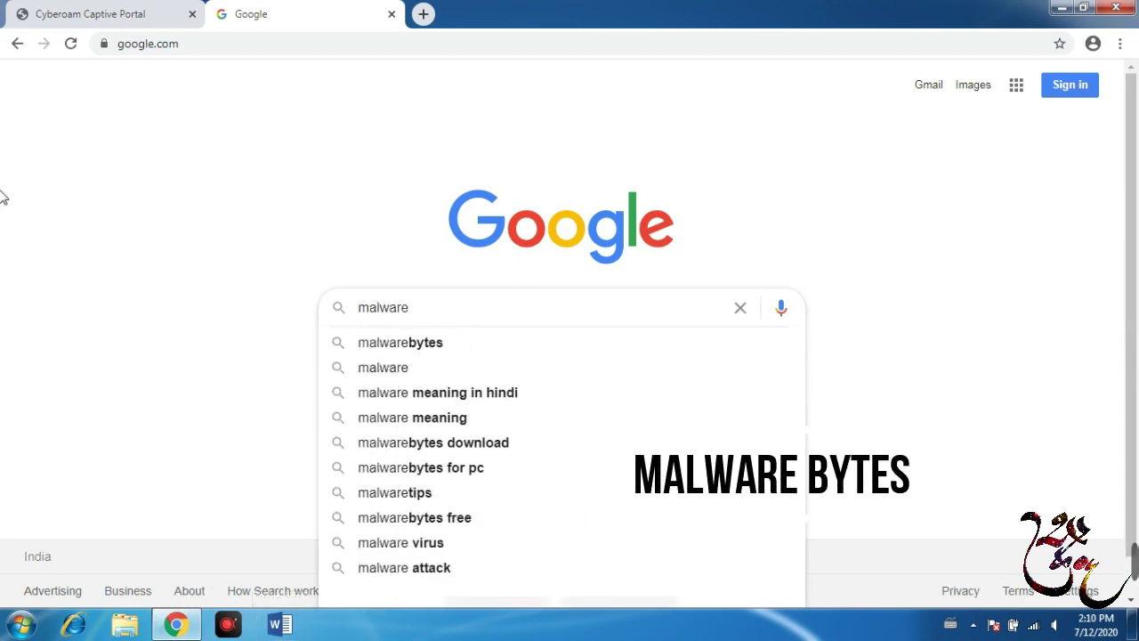
click(402, 345)
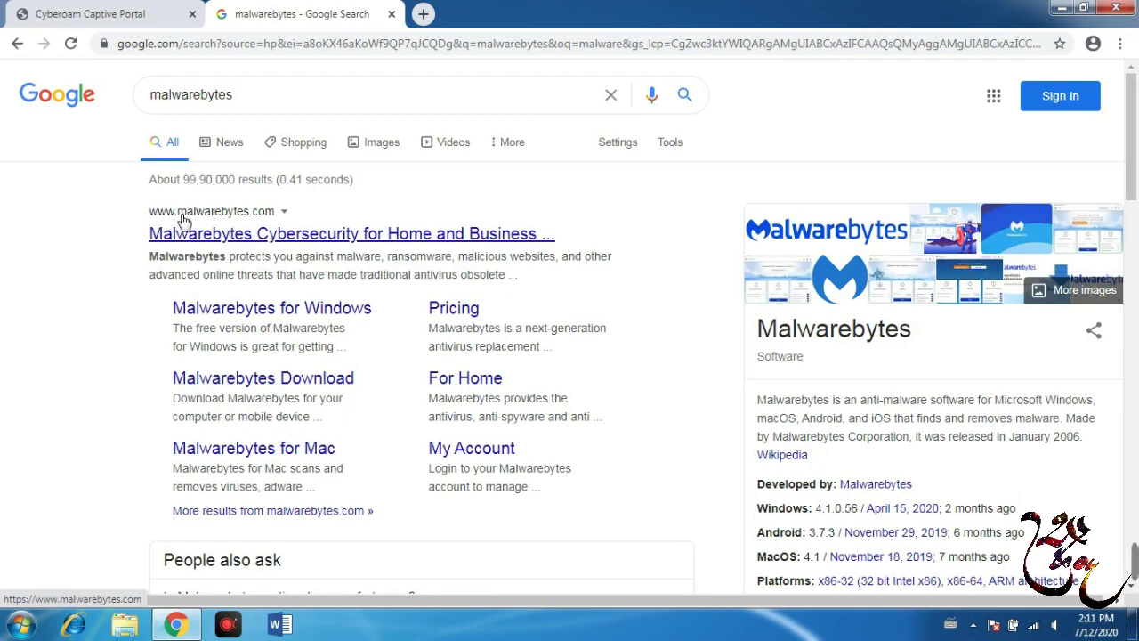
Go to the official Malwarebytes website, download the free trial, and look through the download page
click(258, 233)
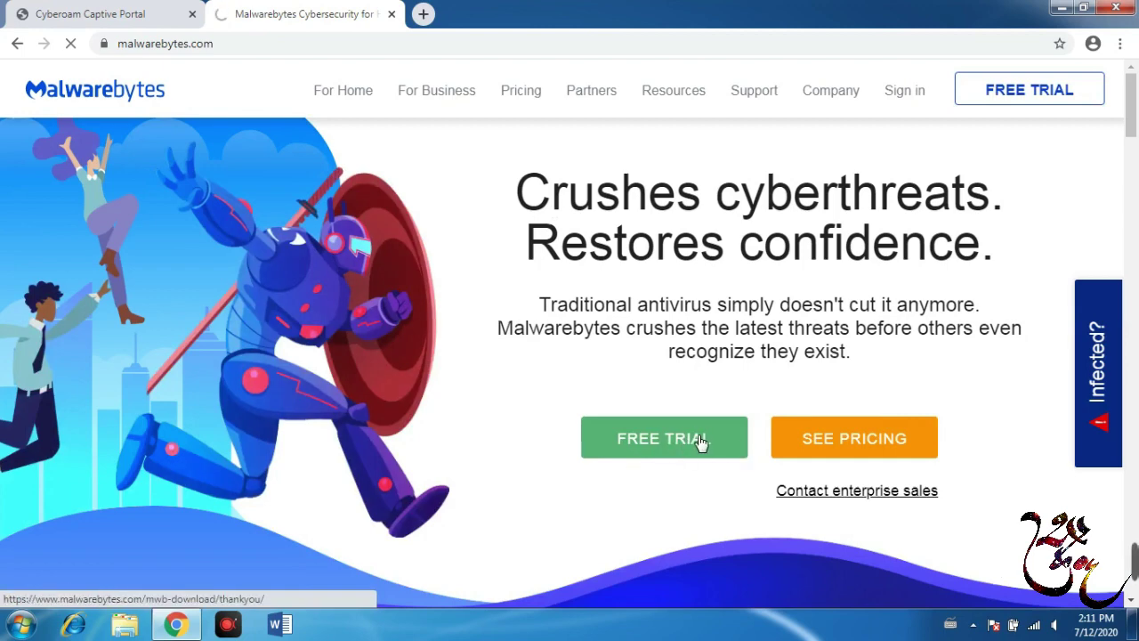
click(699, 441)
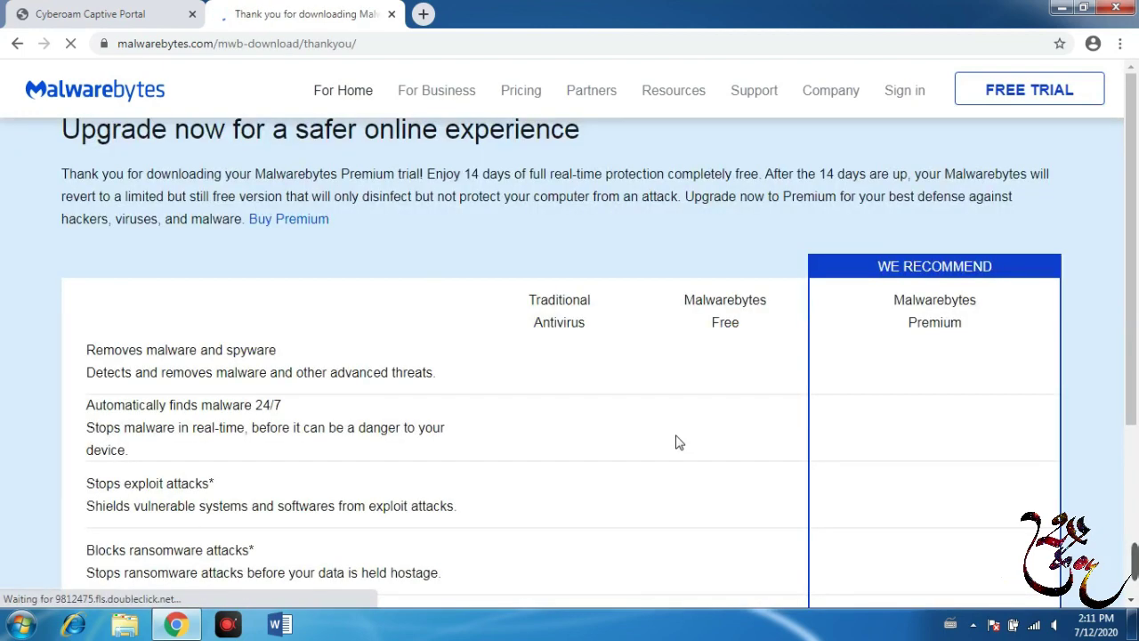
scroll(711, 362, down, 4)
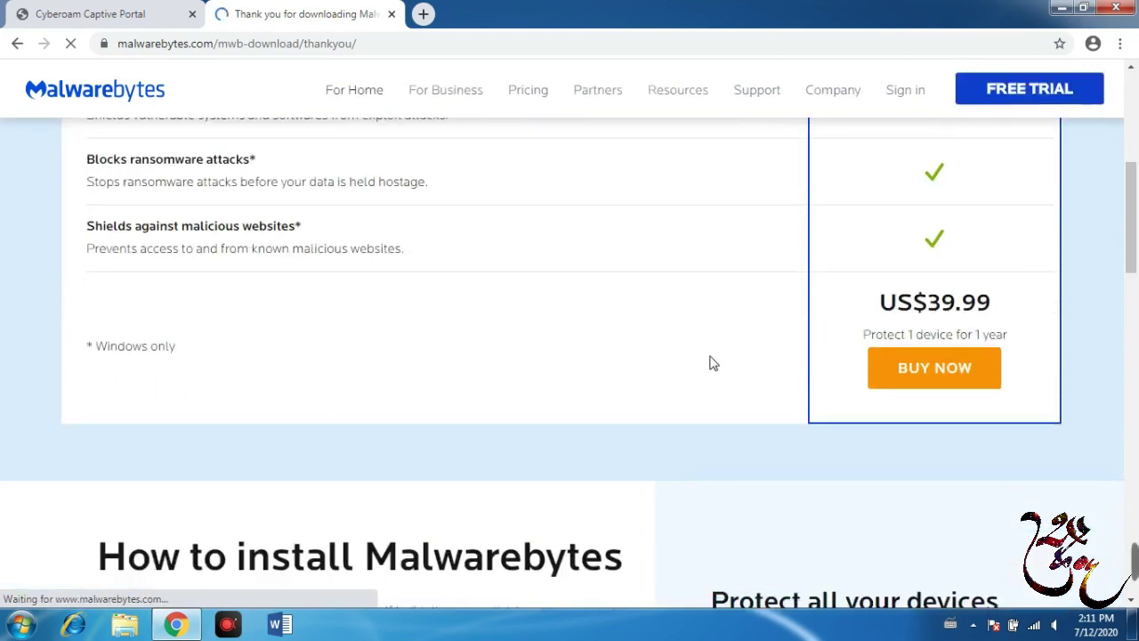
scroll(712, 361, down, 2)
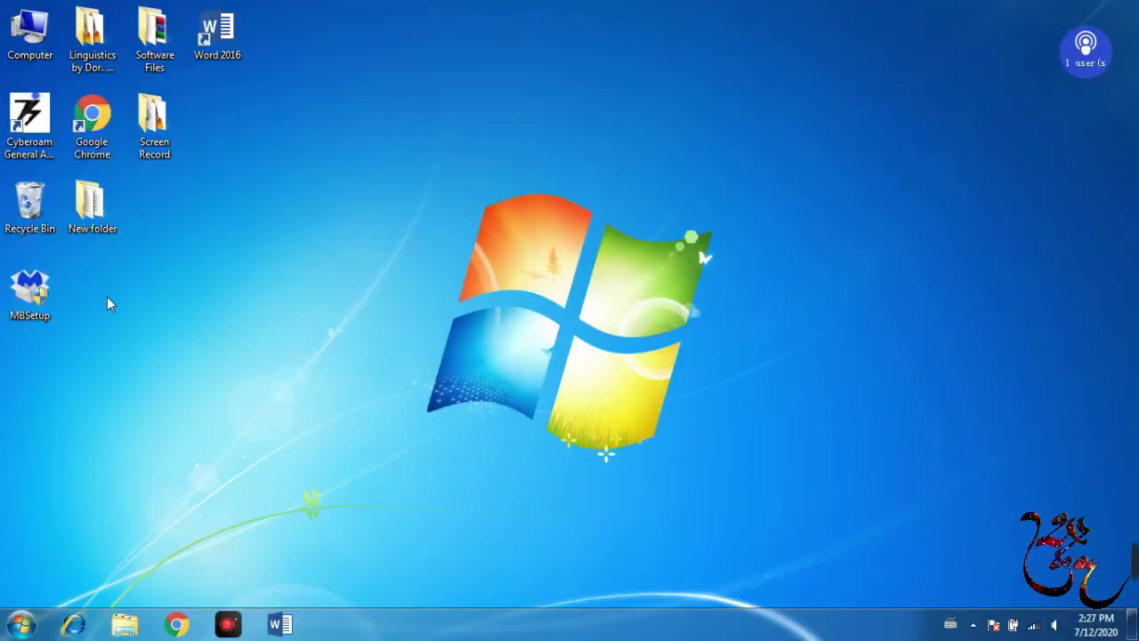
Install Malwarebytes from MBSetup for a personal computer, then get started and postpone the Premium purchase offer
double_click(32, 290)
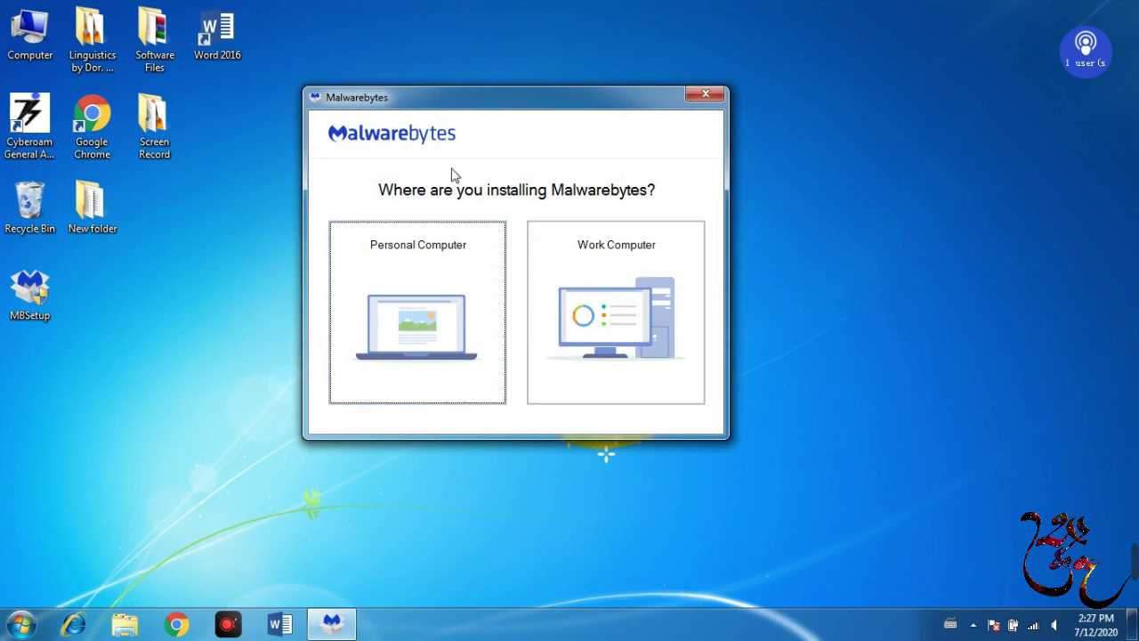
click(431, 264)
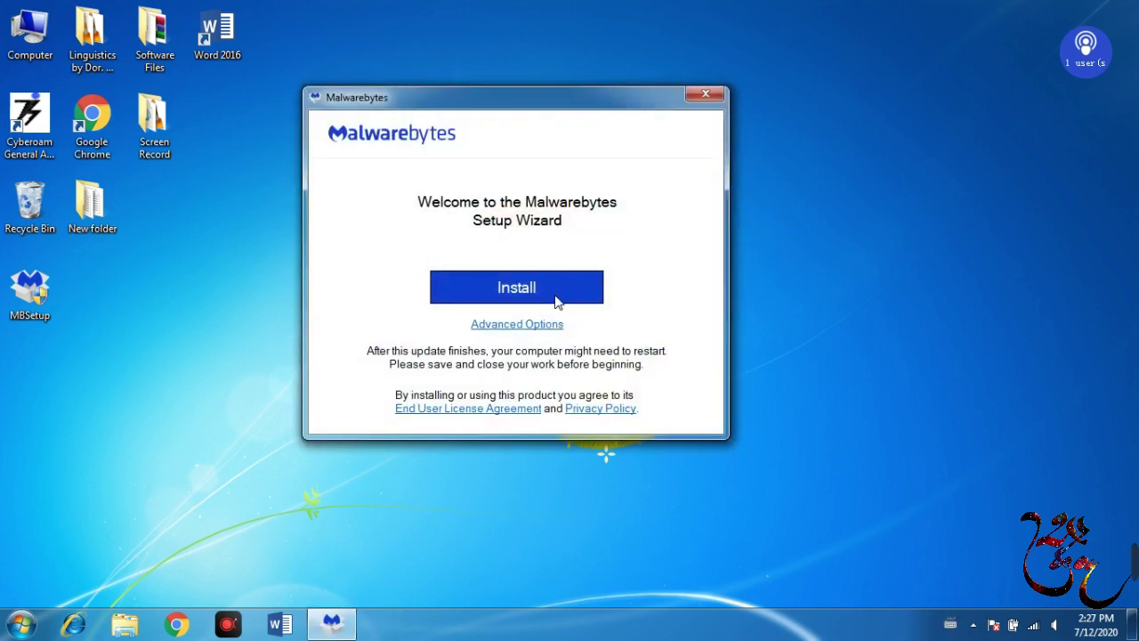
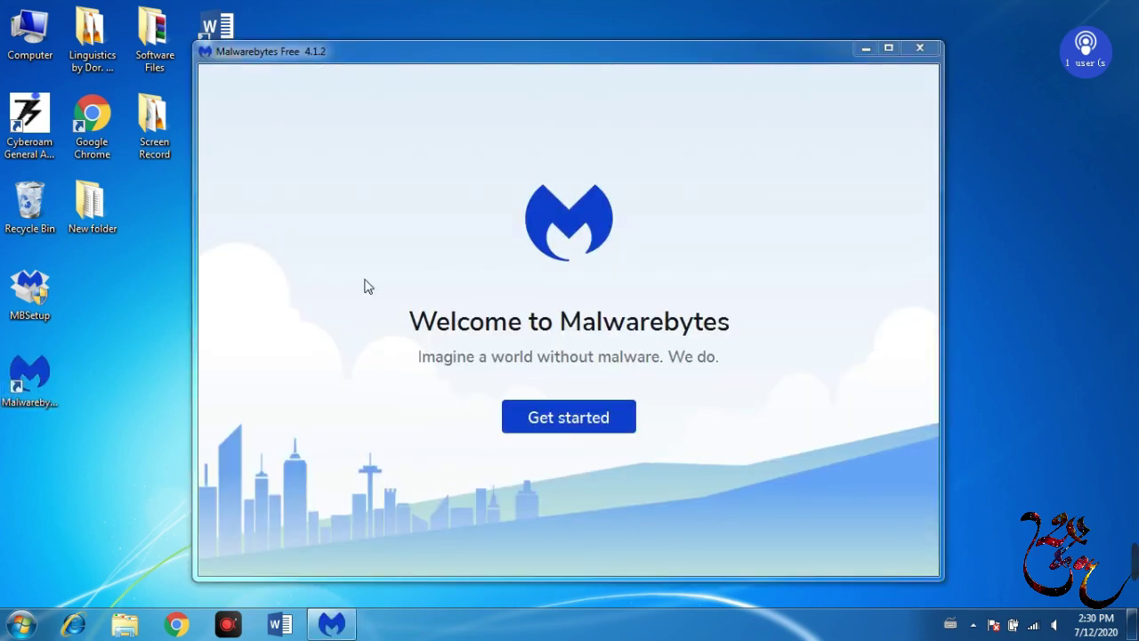
click(566, 425)
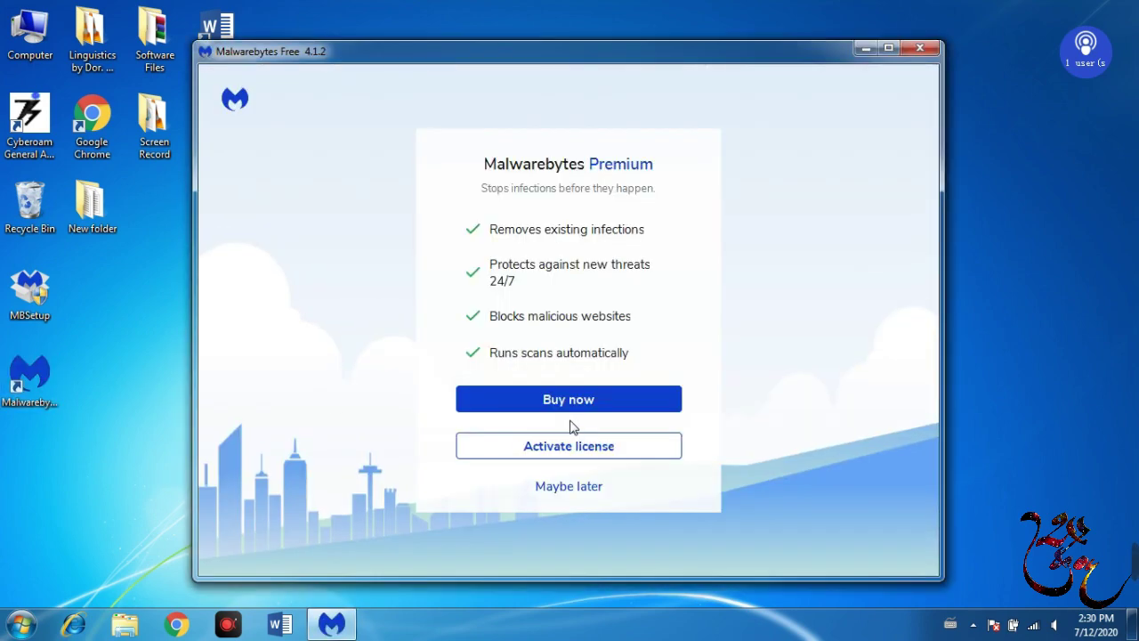
click(574, 489)
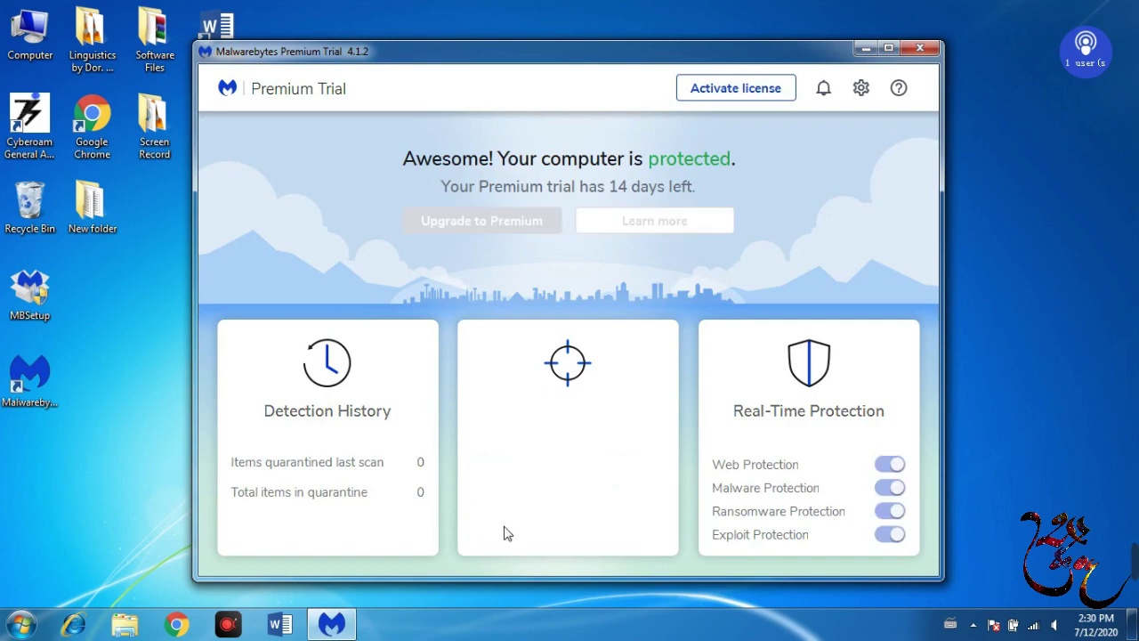
drag(521, 67, 627, 55)
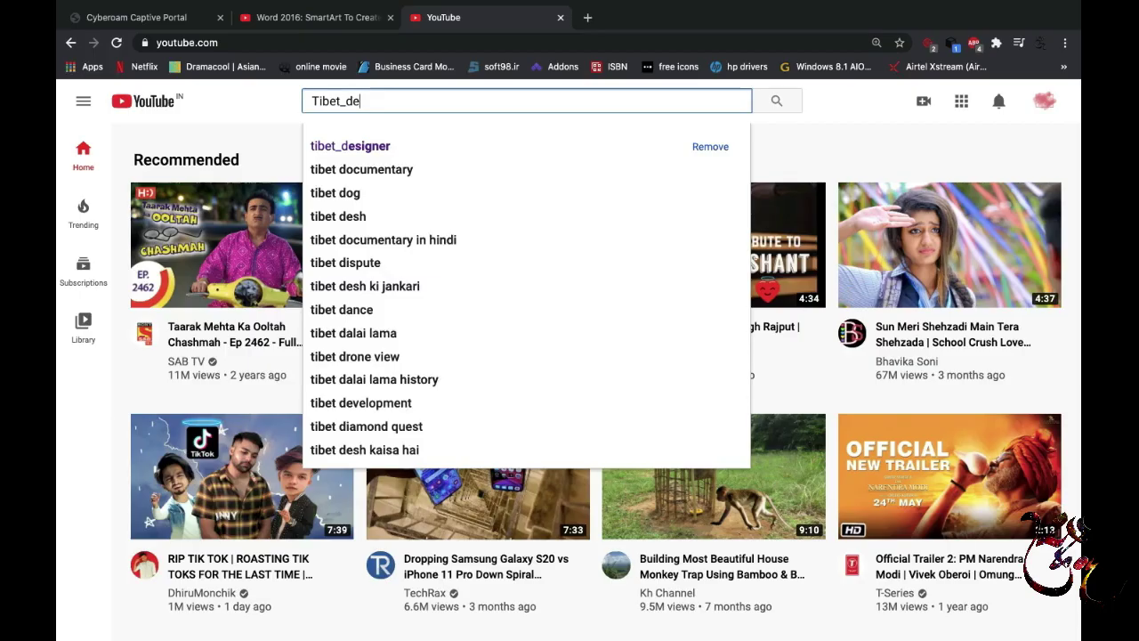
Search YouTube for tibet_designer using the matching suggestion
text(esignr)
key(BackSpace)
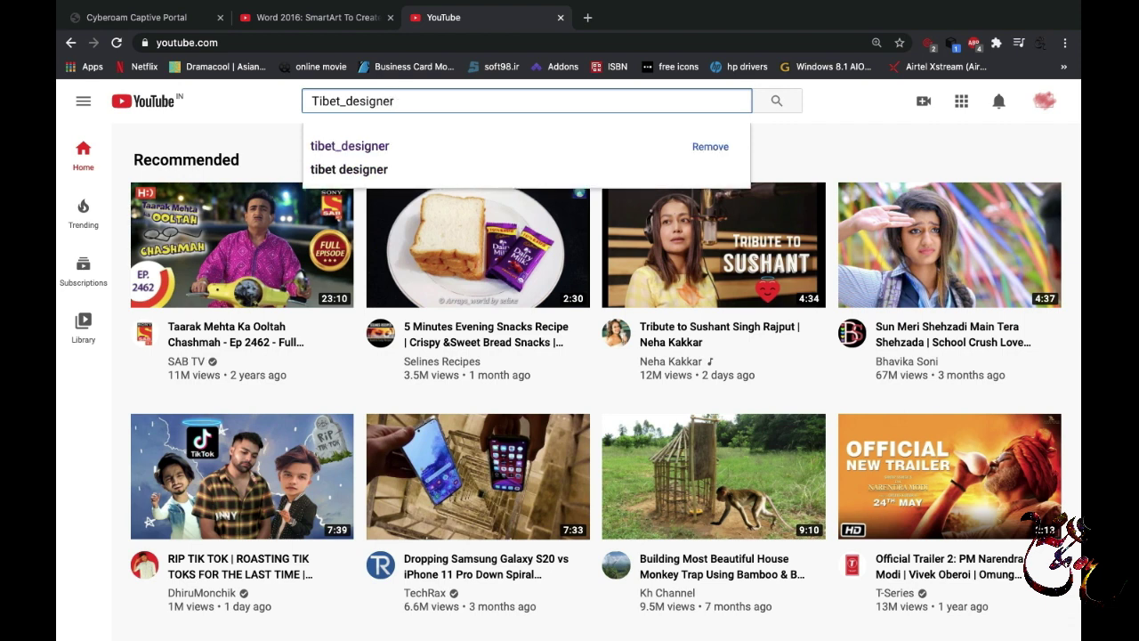
click(378, 147)
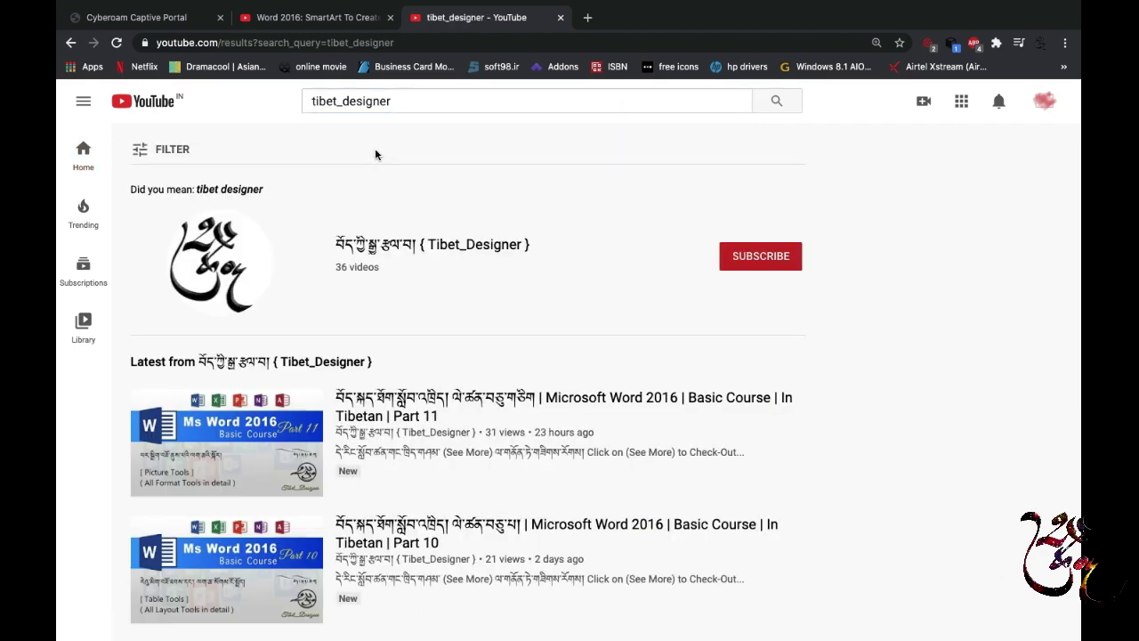